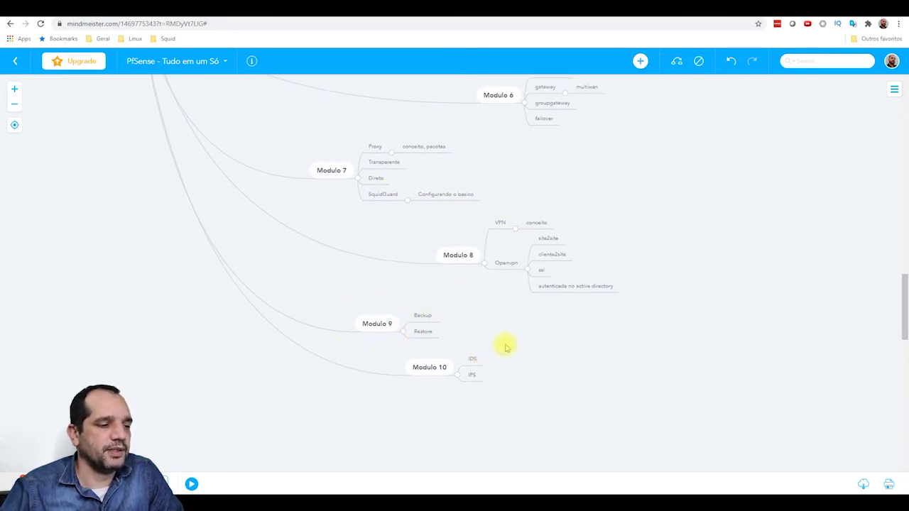
Review the modules in the PfSense course mind map and bring up the aula1 network diagram.
scroll(681, 284, "up", 3)
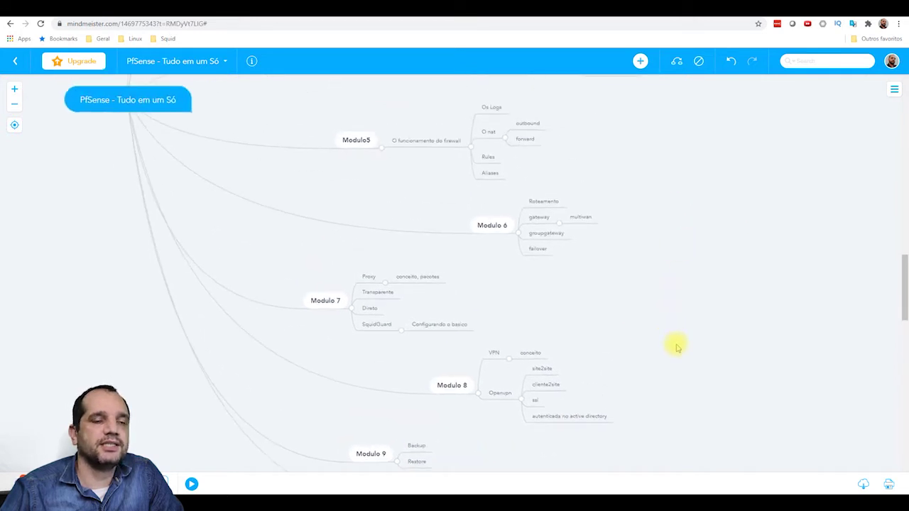
scroll(653, 185, "up", 3)
left_click_drag(716, 119, 688, 237)
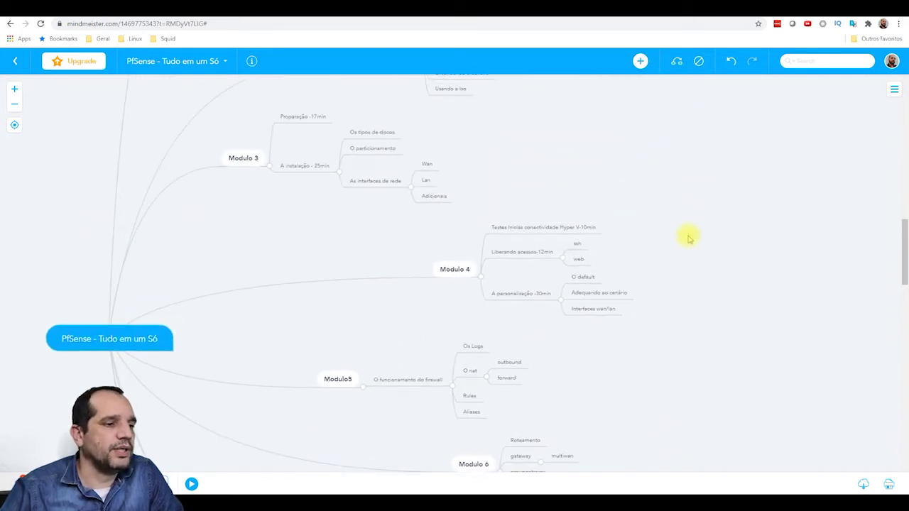
left_click_drag(608, 128, 625, 247)
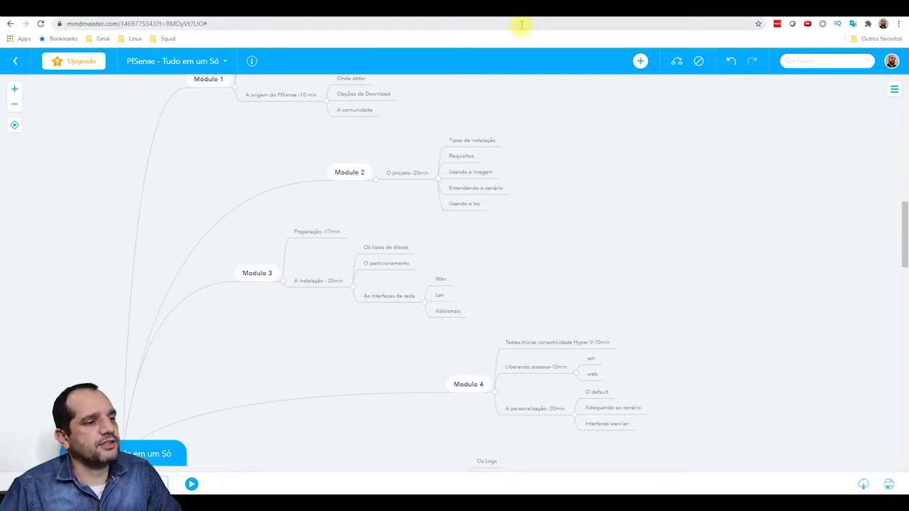
left_click(700, 10)
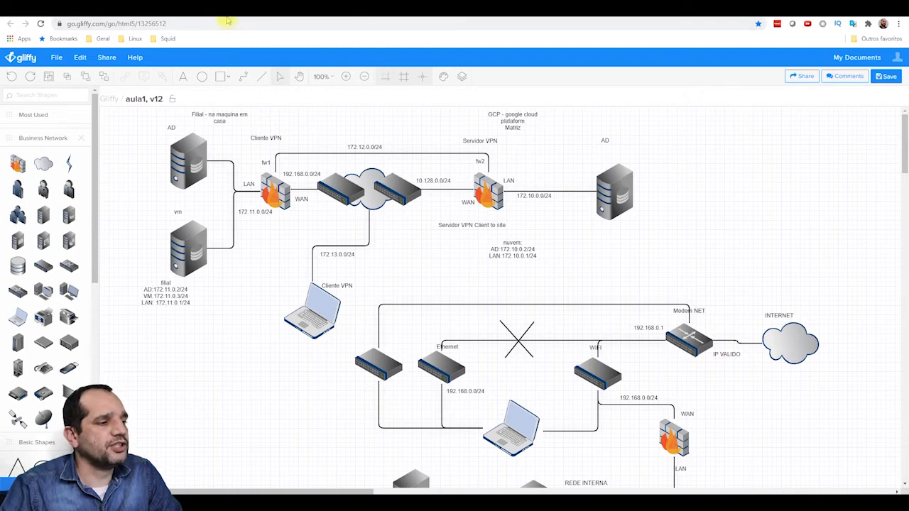
Switch to the Google Cloud Platform console, open the Compute Engine images list and start Cloud Shell.
left_click(188, 18)
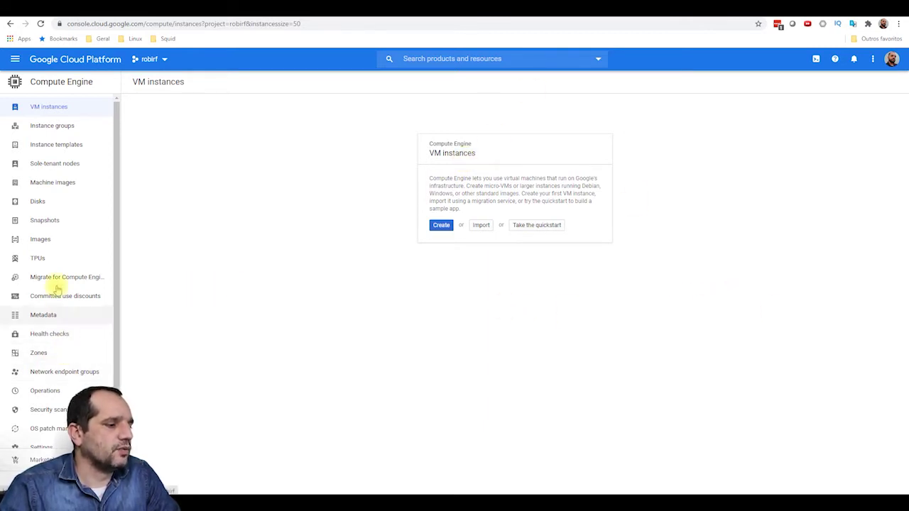
left_click(40, 240)
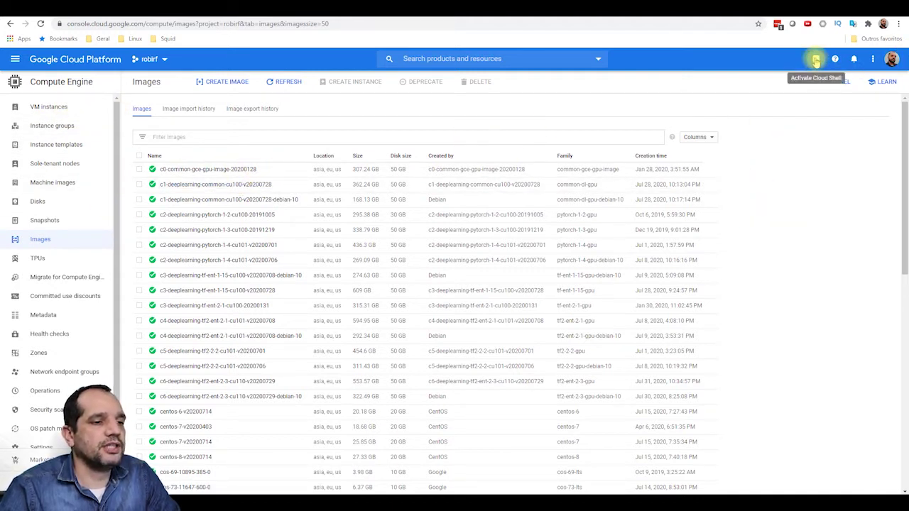
left_click(815, 60)
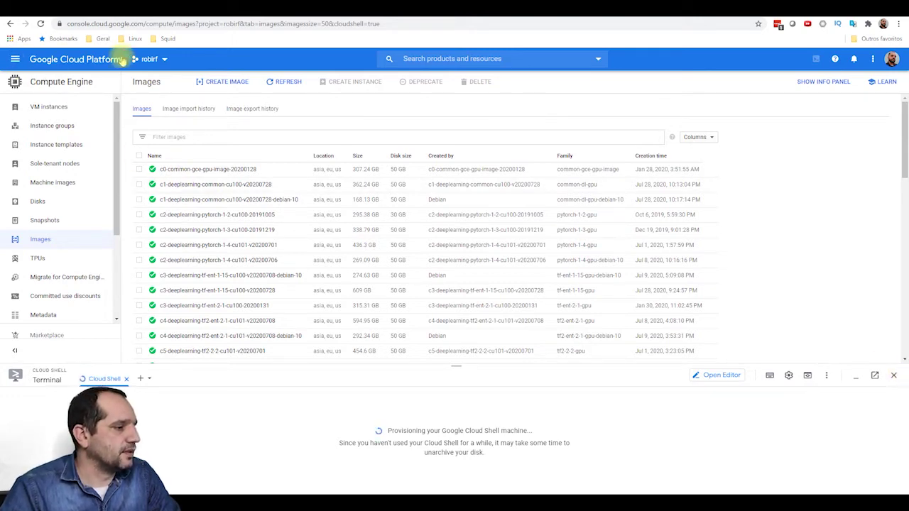
Open the robirf bucket in the Storage browser.
left_click(13, 63)
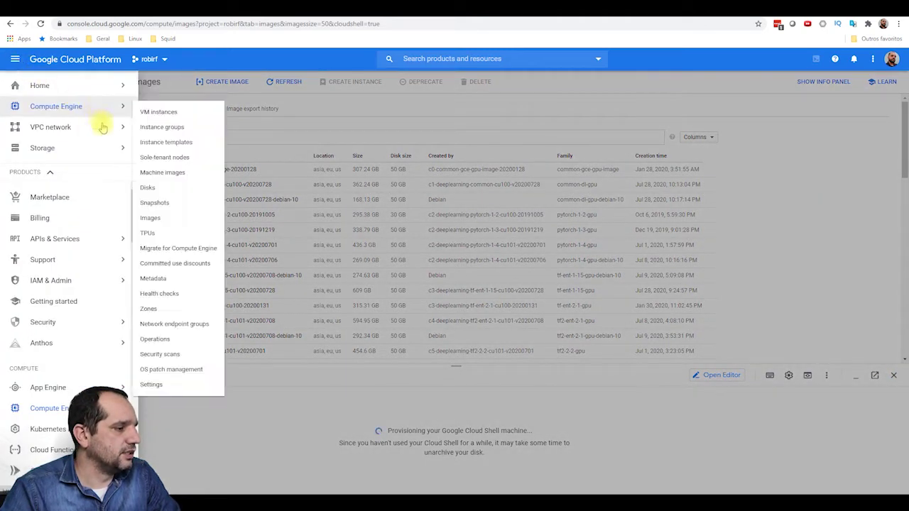
left_click(67, 152)
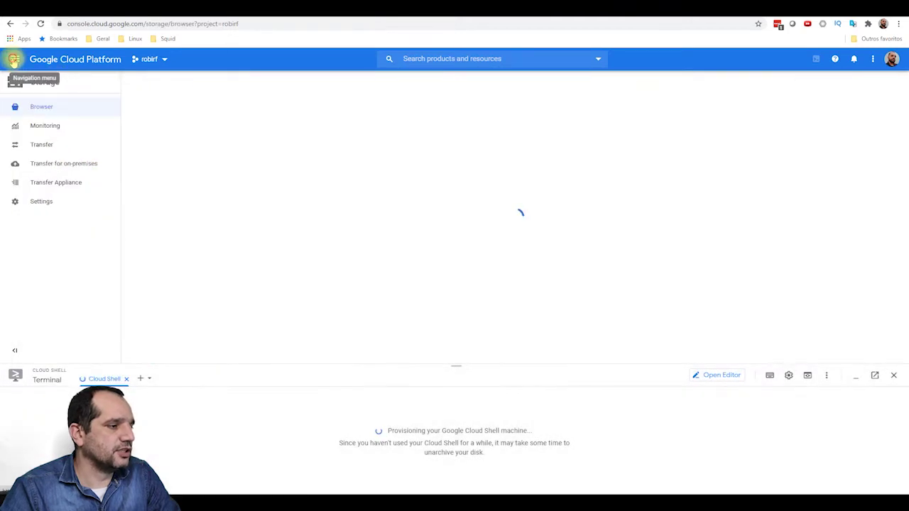
left_click(15, 59)
left_click(69, 149)
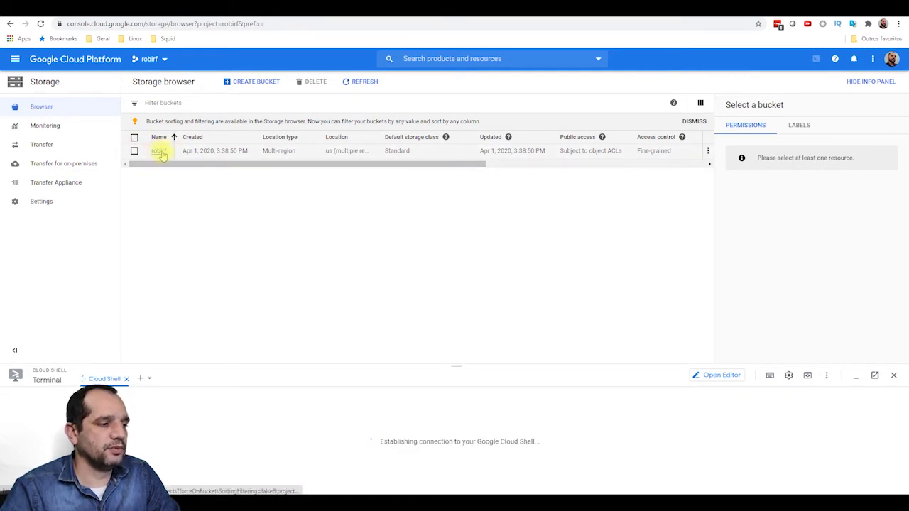
left_click(165, 154)
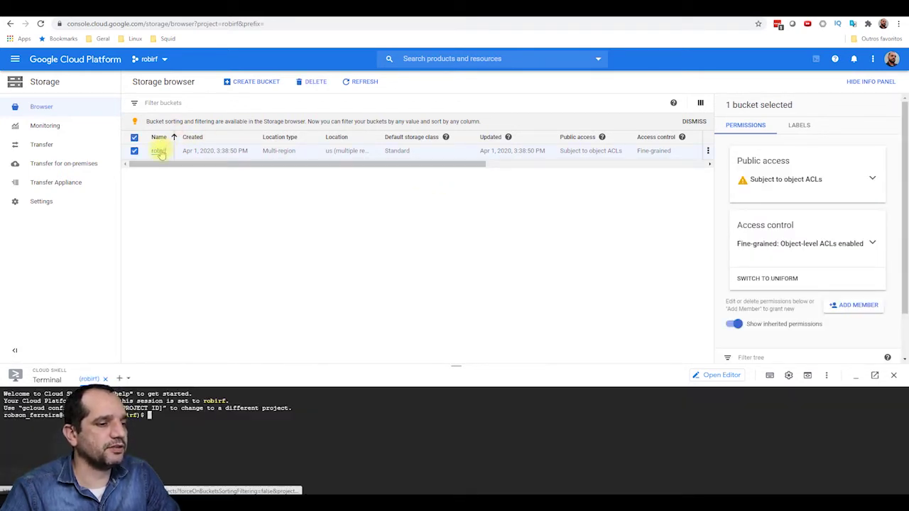
left_click(159, 151)
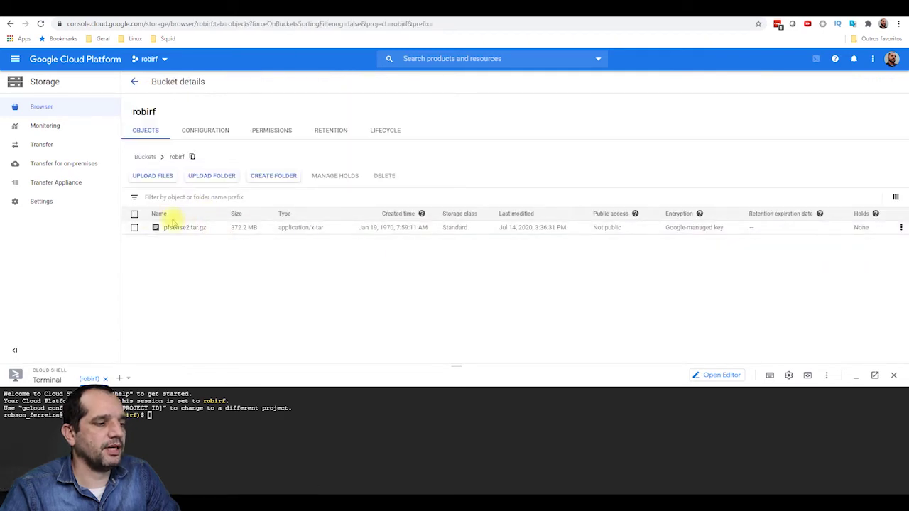
Delete the file pfsense2.tar.gz from the robirf bucket.
left_click(134, 227)
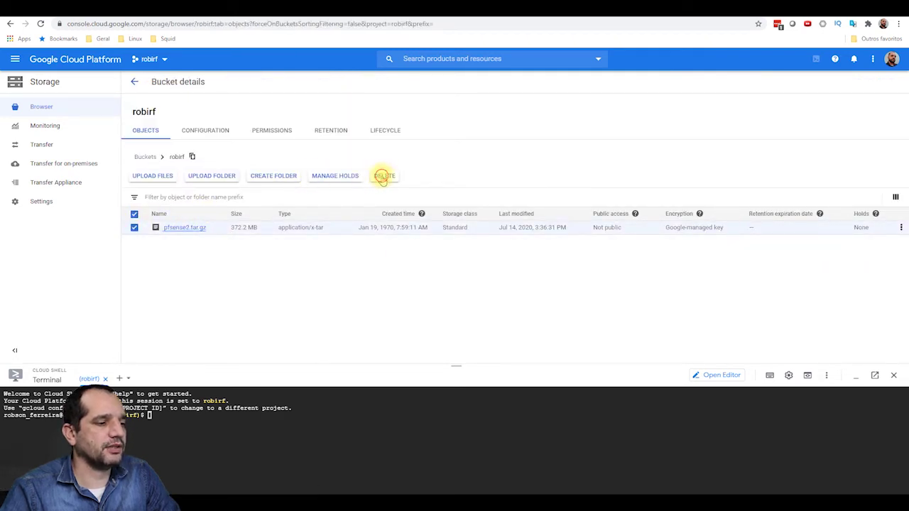
left_click(383, 176)
left_click(668, 318)
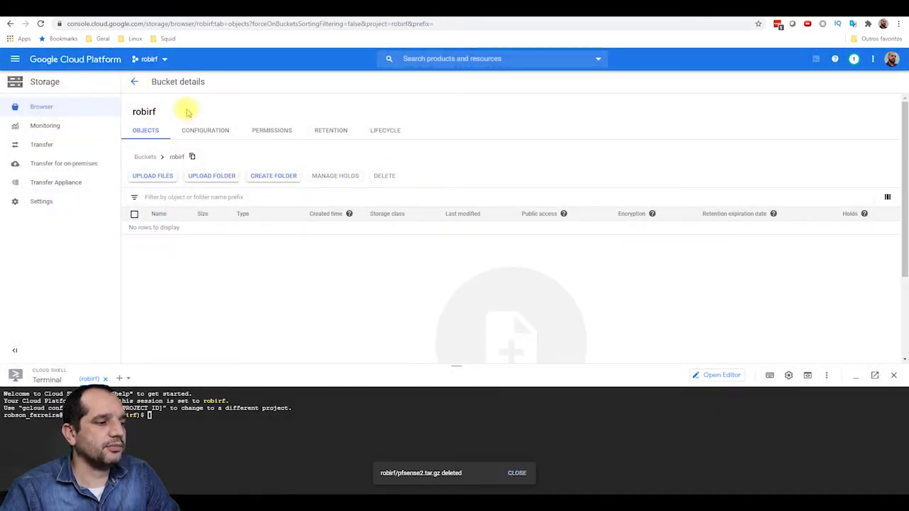
Return from the storage bucket to the Compute Engine images list.
left_click(14, 63)
mouse_move(62, 106)
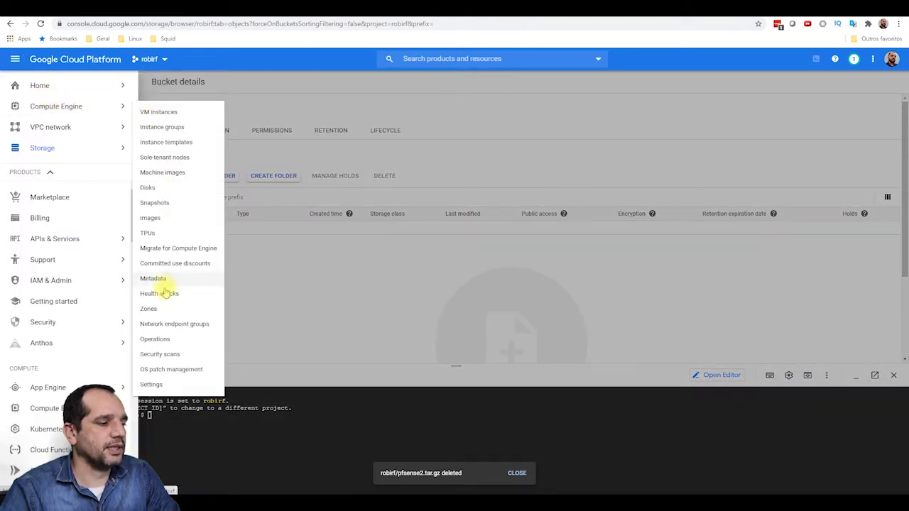
left_click(165, 217)
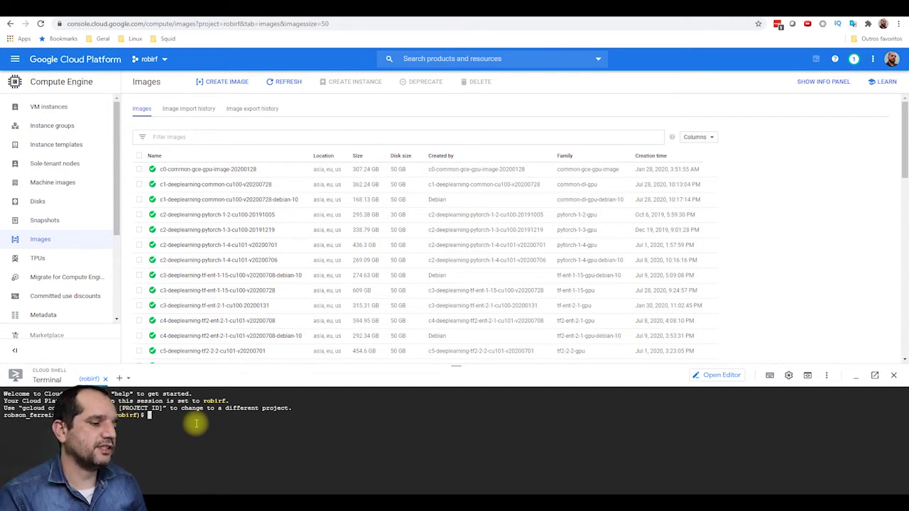
List the current directory's files with ls and check the disk space with df -lh in Cloud Shell.
type("ls")
key("Return")
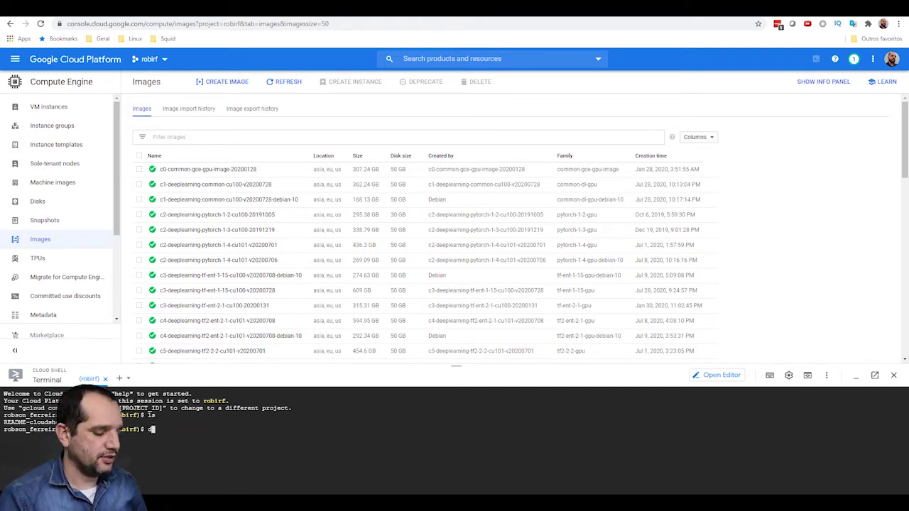
type("df -lh")
key("Return")
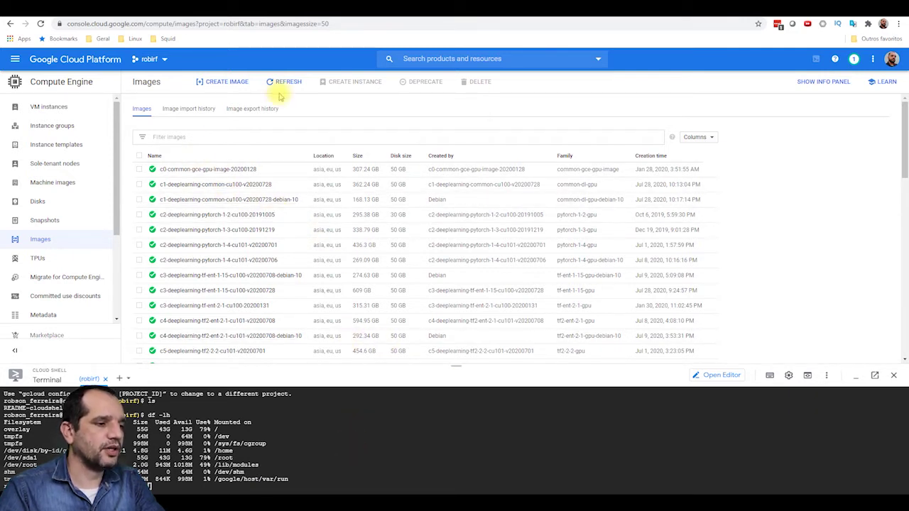
Start a new image with Cloud Storage file as its source, and open pfsense.org/download/ in a separate browser tab.
left_click(229, 83)
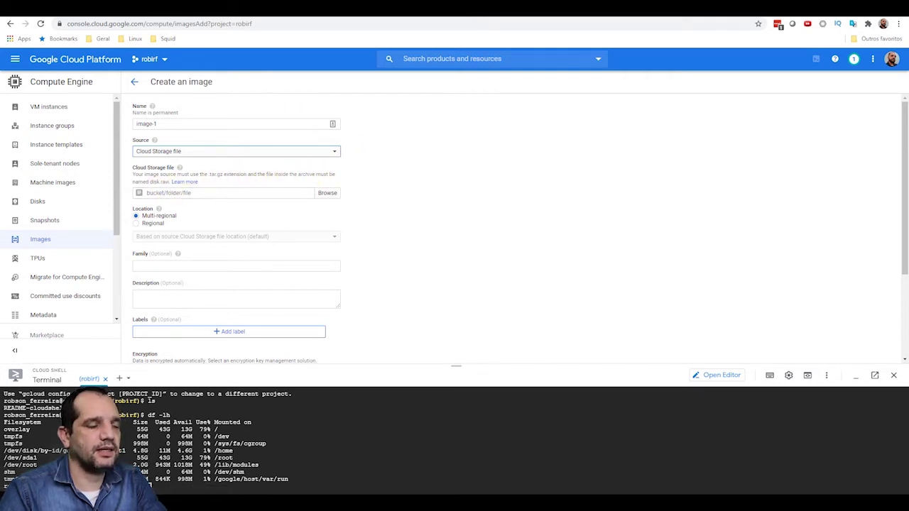
key("ctrl+t")
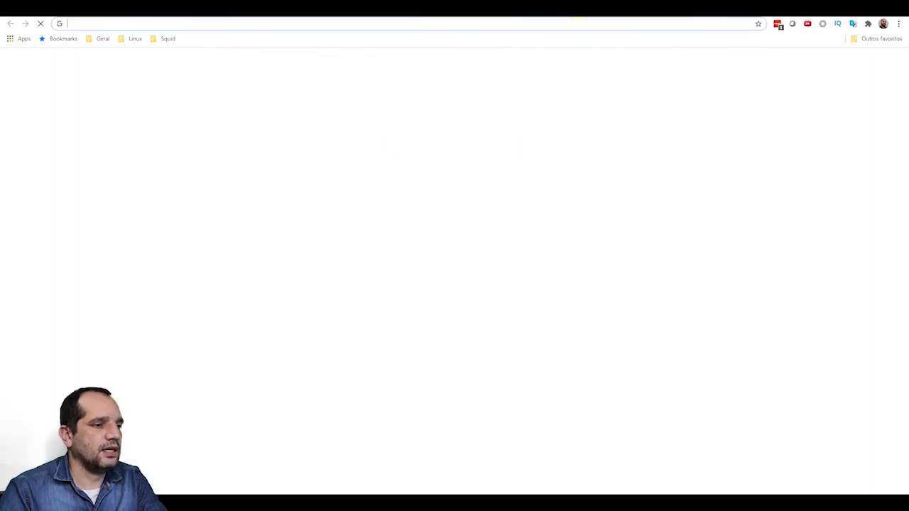
left_click(551, 22)
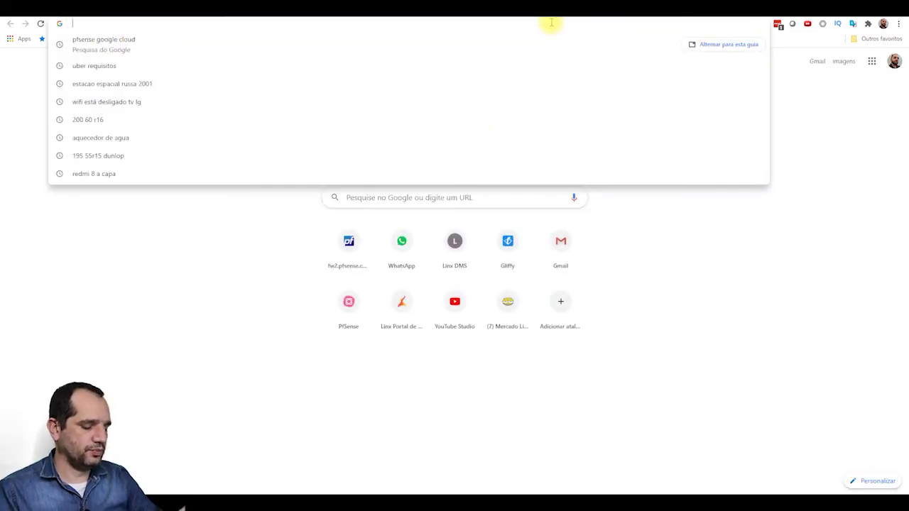
type("pfsense.org/download/")
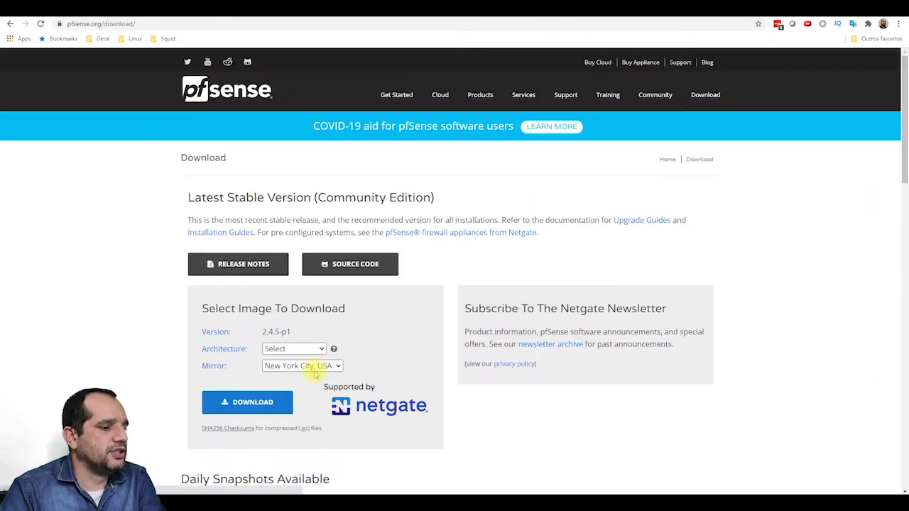
Configure the pfSense download for AMD64 (64-bit) architecture, USB Memstick Installer and Serial console.
left_click(320, 349)
left_click(308, 370)
left_click(311, 367)
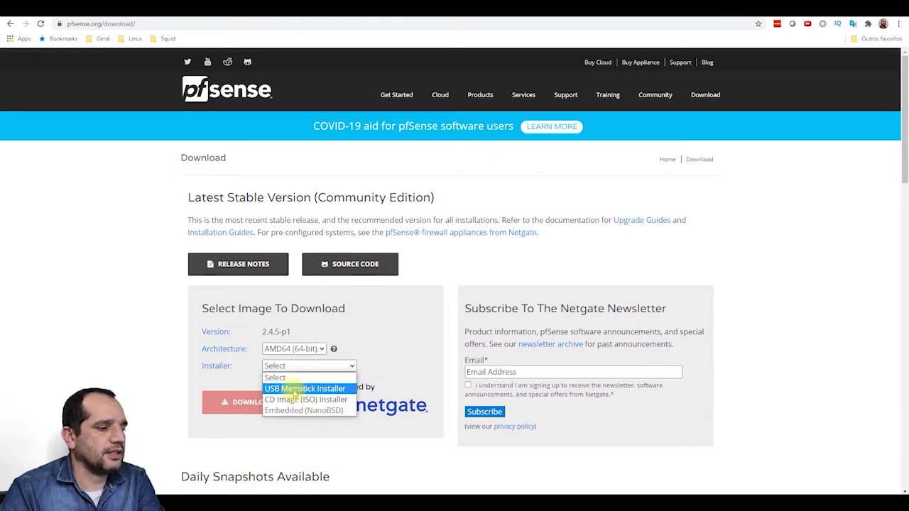
left_click(300, 389)
left_click(284, 383)
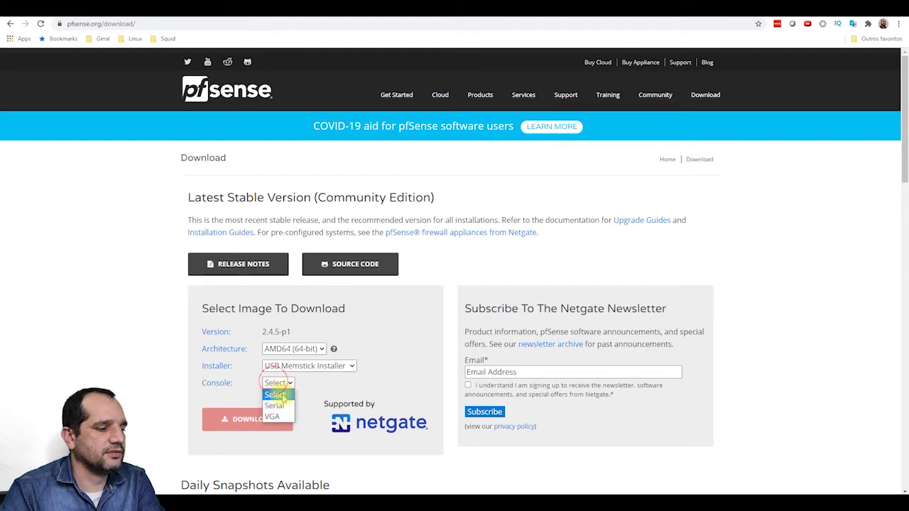
left_click(277, 411)
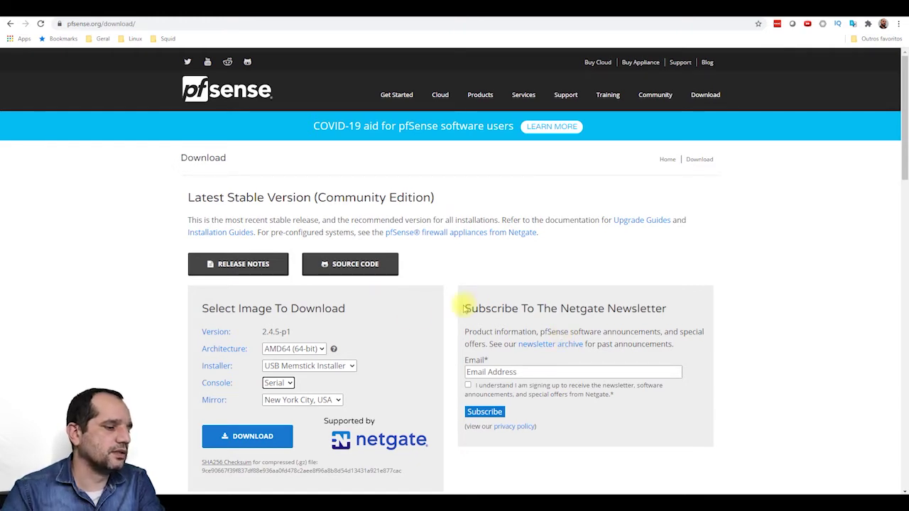
Dismiss the local save of the memstick serial image and copy its download link address instead.
left_click(249, 439)
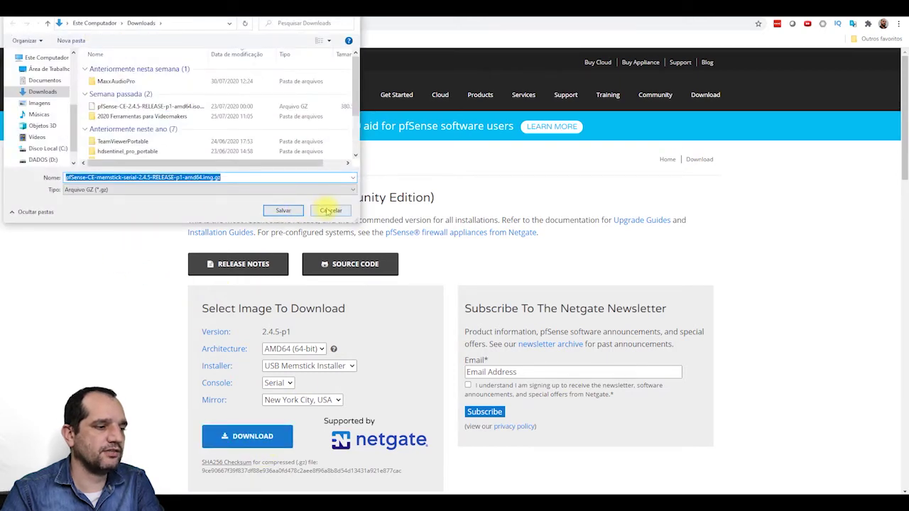
left_click(327, 210)
right_click(242, 444)
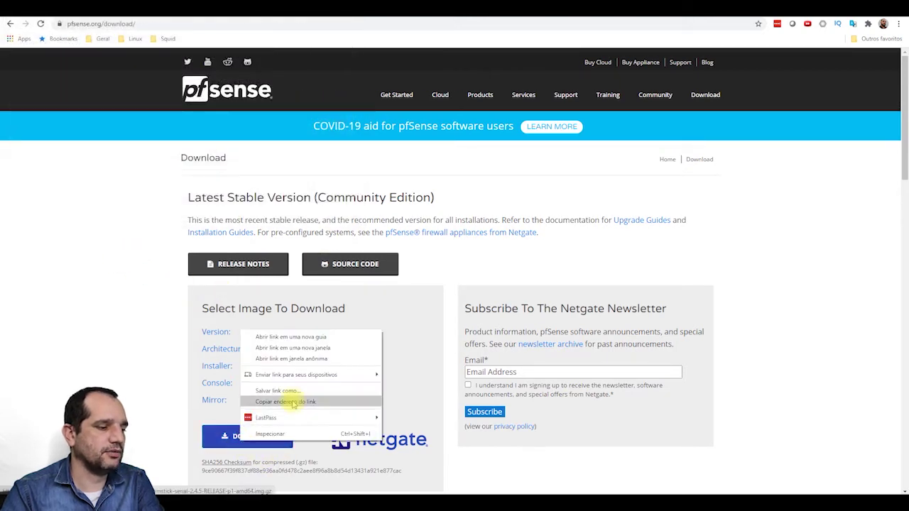
left_click(296, 399)
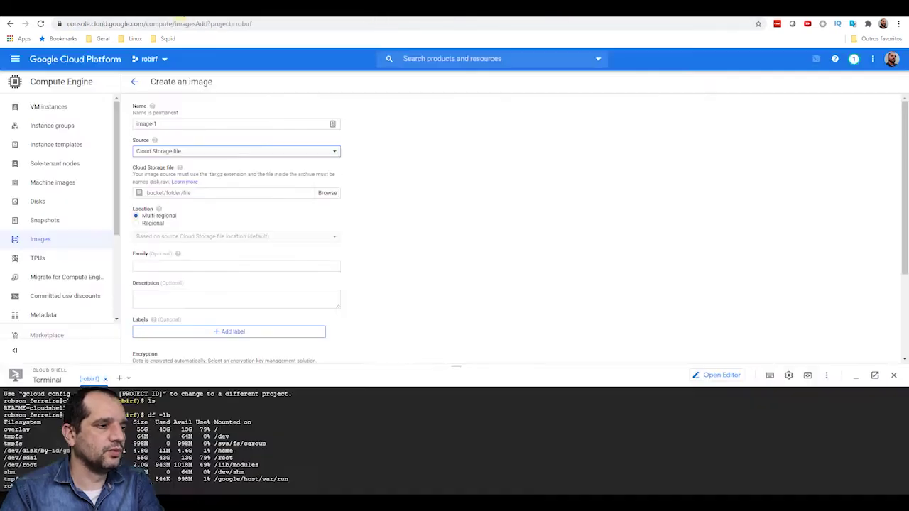
Enter a curl command in Cloud Shell with the copied memstick serial image link, followed by >gunzip.
left_click(415, 19)
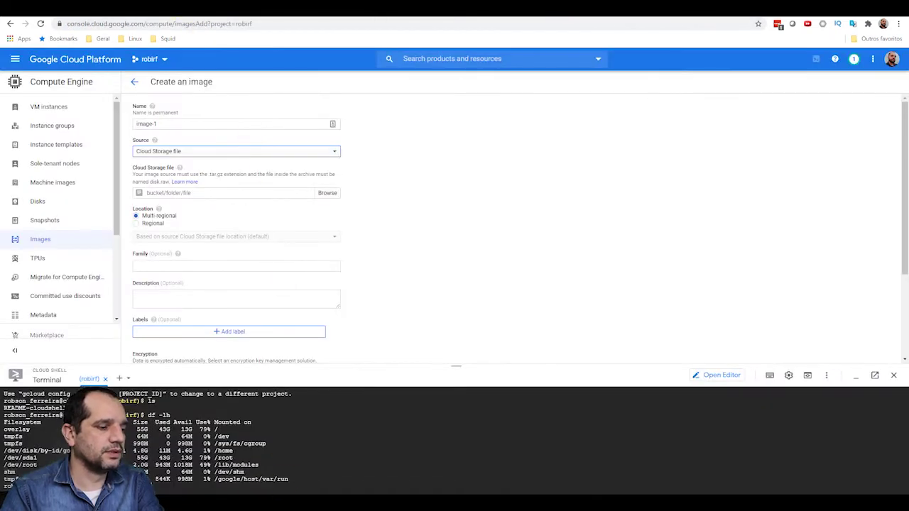
left_click(283, 485)
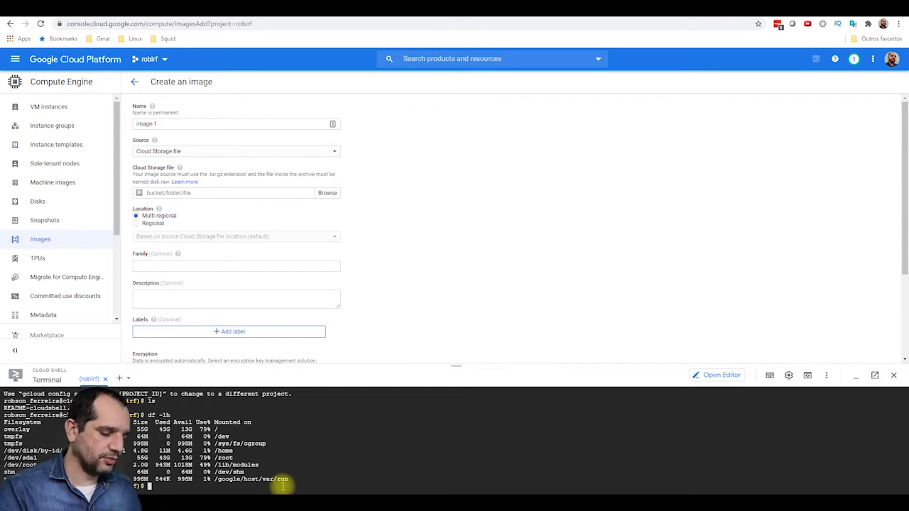
type("curl")
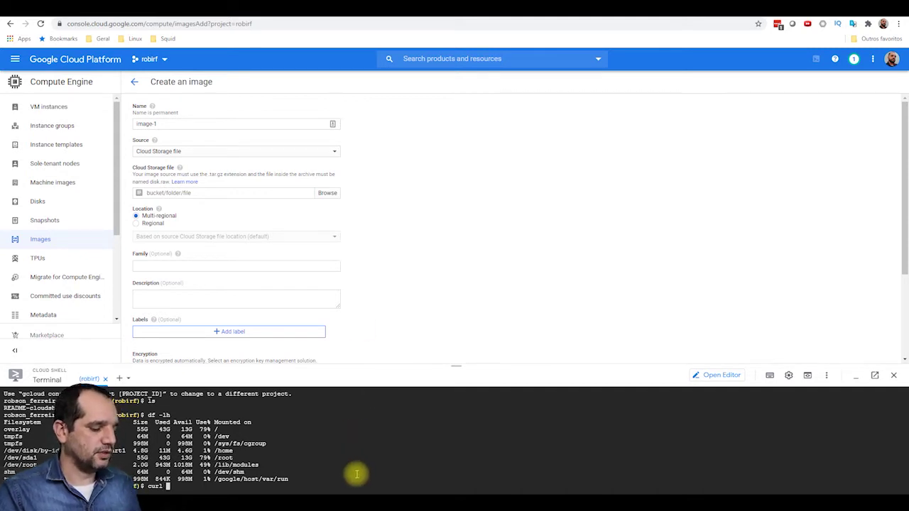
key("ctrl+v")
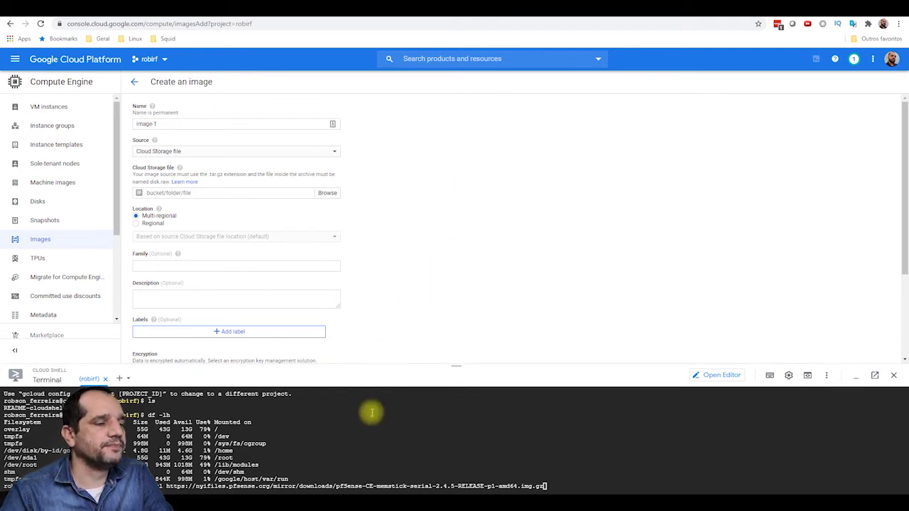
type(">")
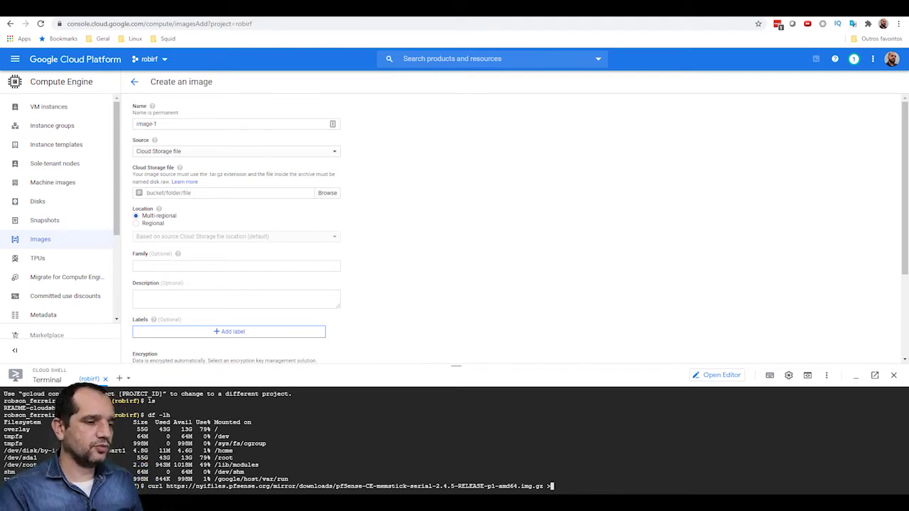
type("gu")
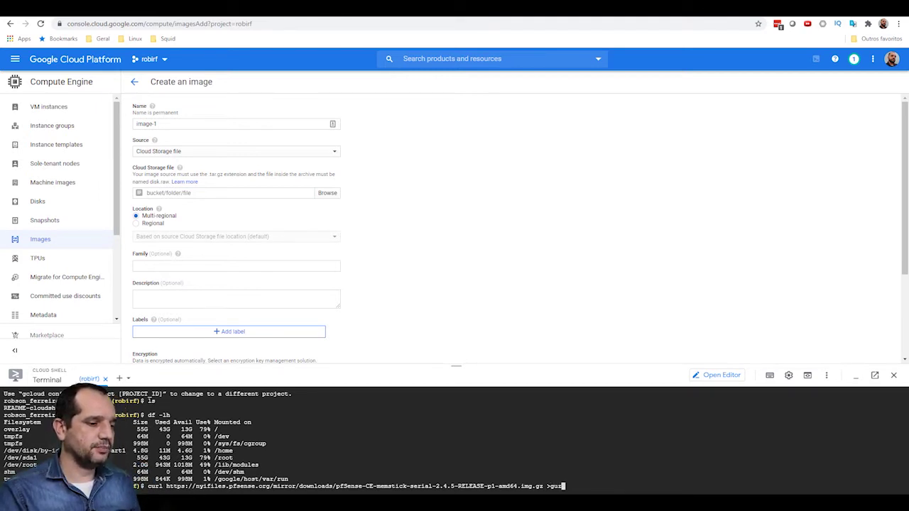
type("nzip")
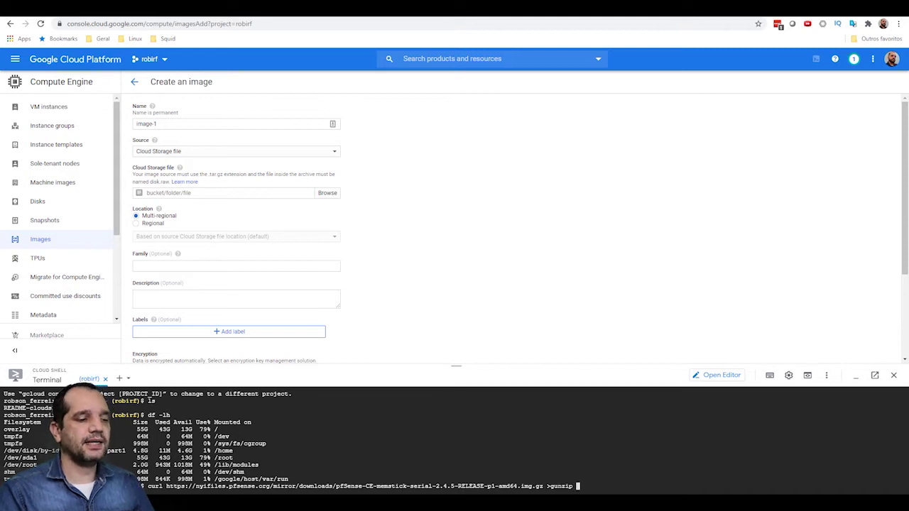
Correct the command so that the curl output is piped with | into gunzip, and add a > redirect after gunzip.
key("Left")
key("Left")
key("Left")
key("Left")
key("Left")
key("Left")
key("Left")
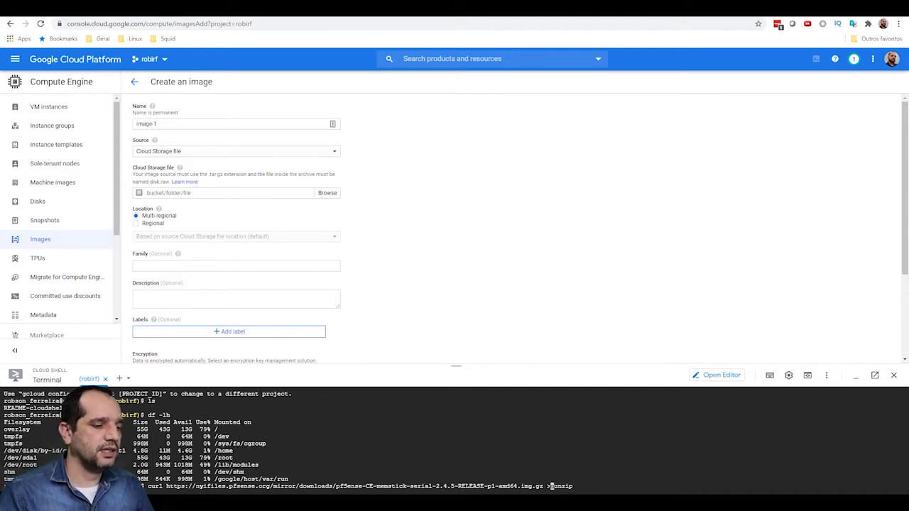
key("End")
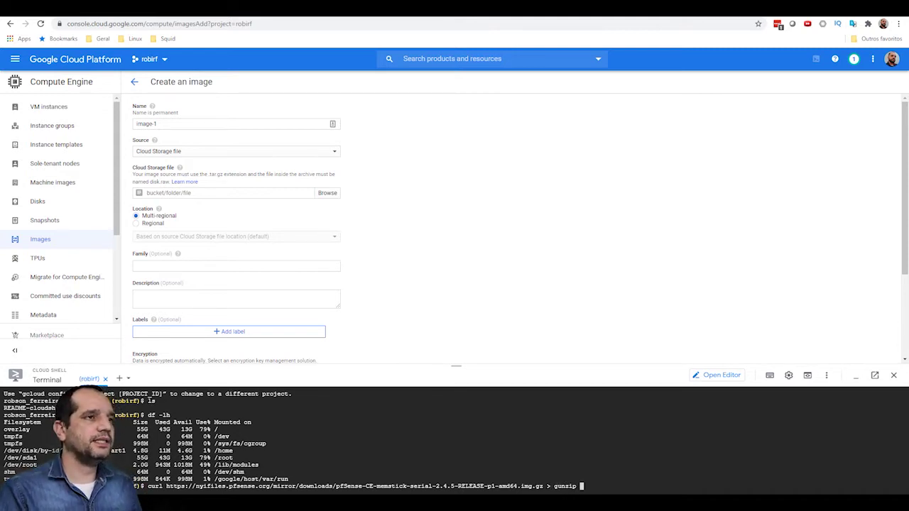
type(">")
key("Left")
key("Left")
key("Left")
key("Left")
key("Left")
key("Left")
key("Left")
key("Left")
key("Left")
key("Left")
key("Delete")
type("|")
key("End")
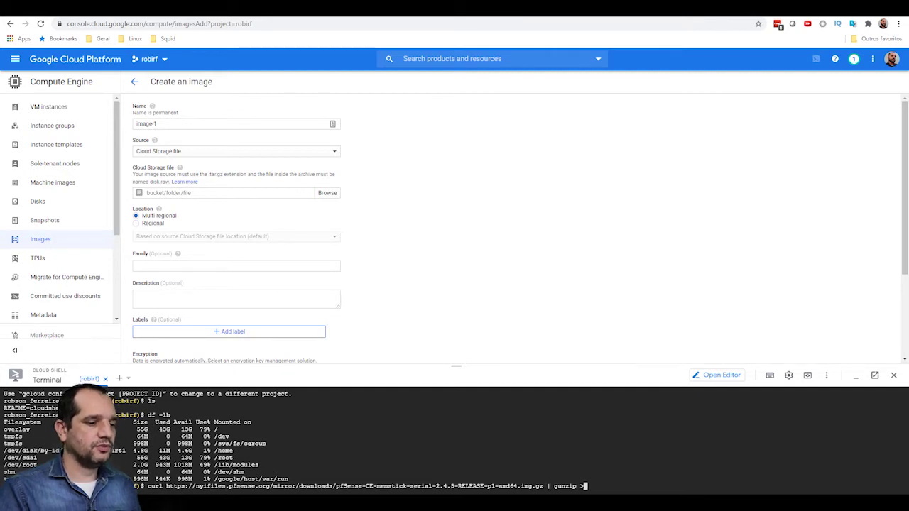
Set disk.raw as the output file, run the download command, and list the directory's files with ls.
type("dis")
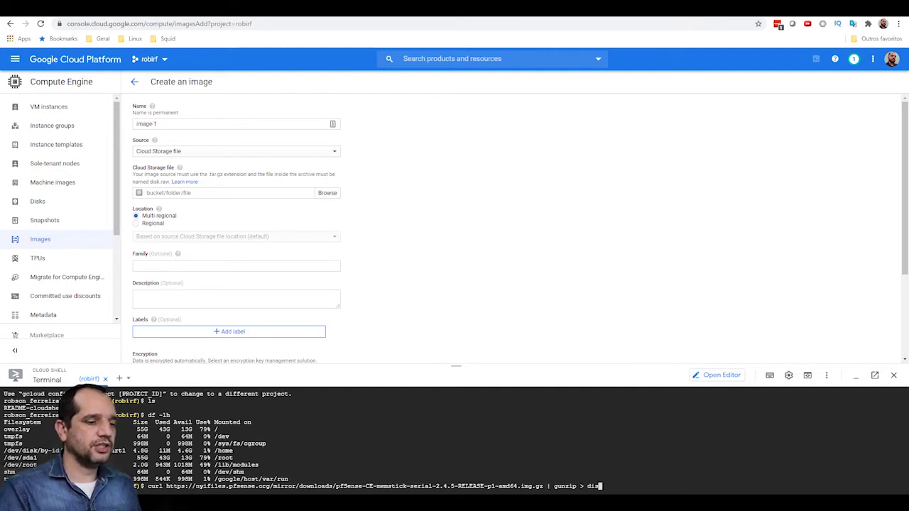
type("k.raw")
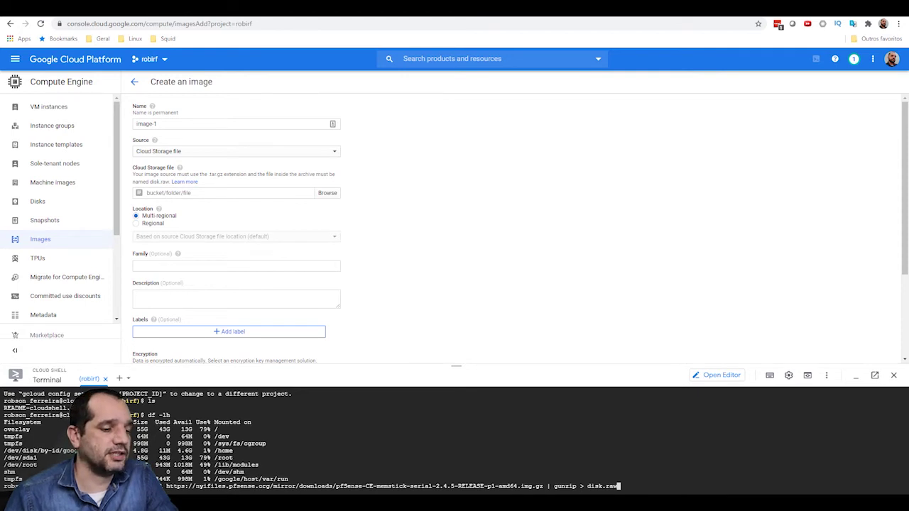
key("Return")
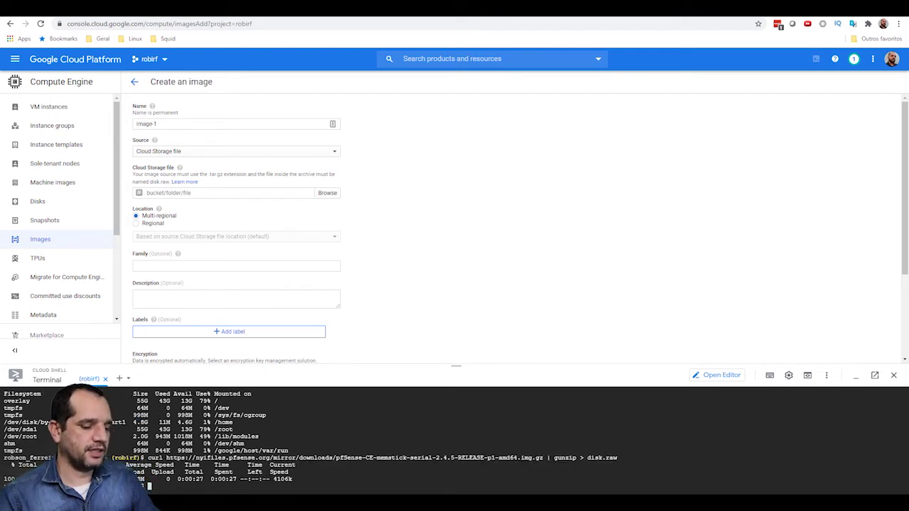
type("s")
key("Return")
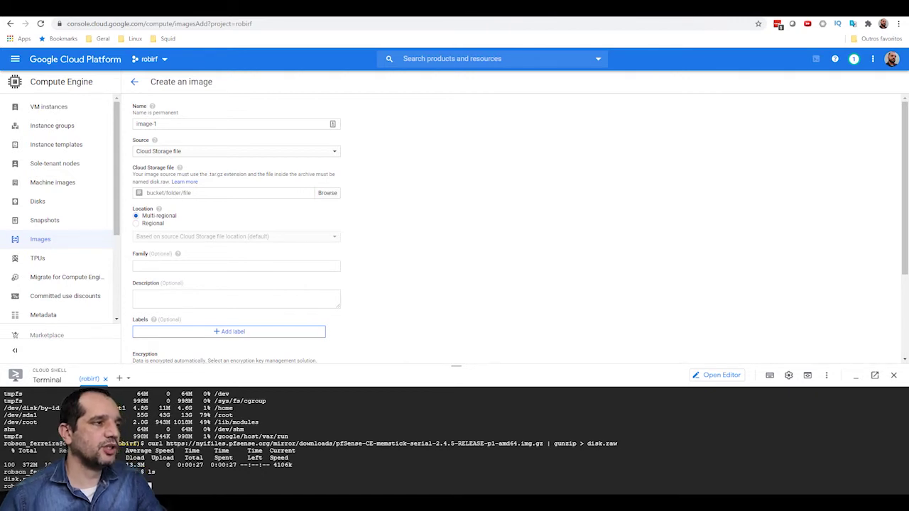
Compress disk.raw into pfsense.tar.gz using tar -Sczf and list the directory's files with ls.
type("tar ")
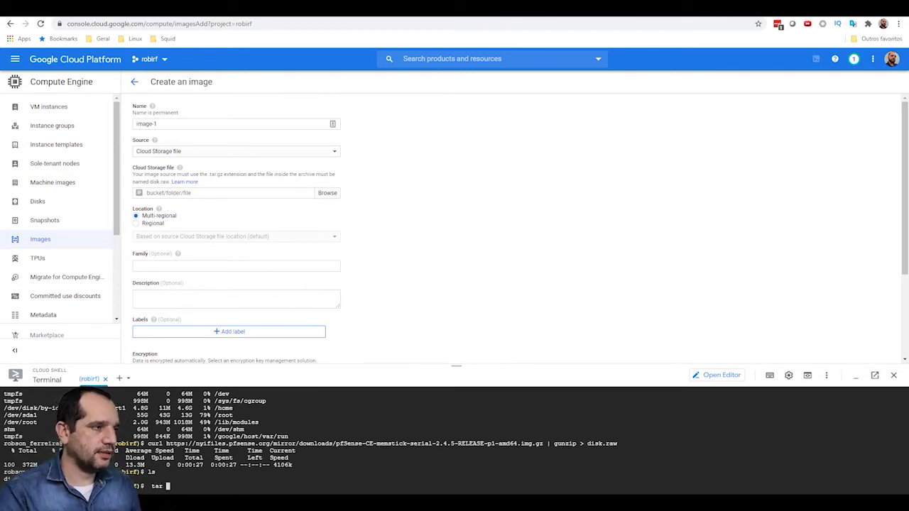
type("-Sczf ")
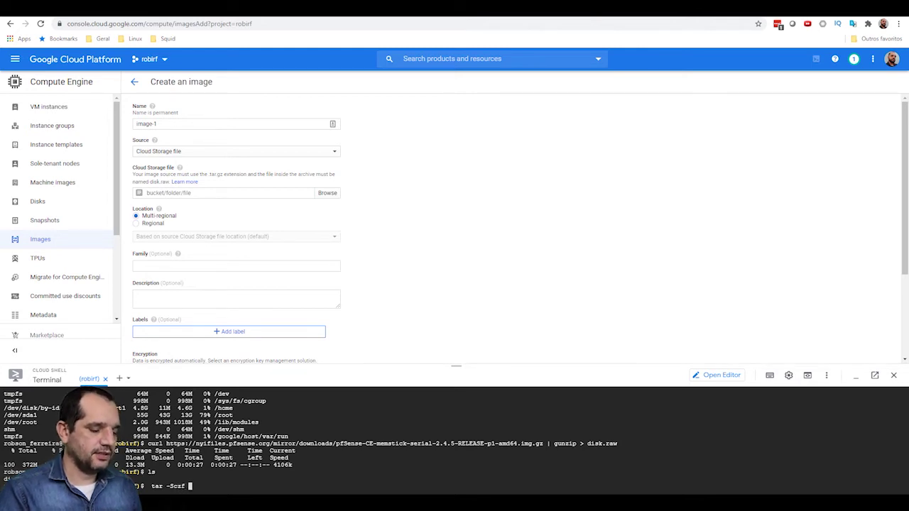
type("pfsense")
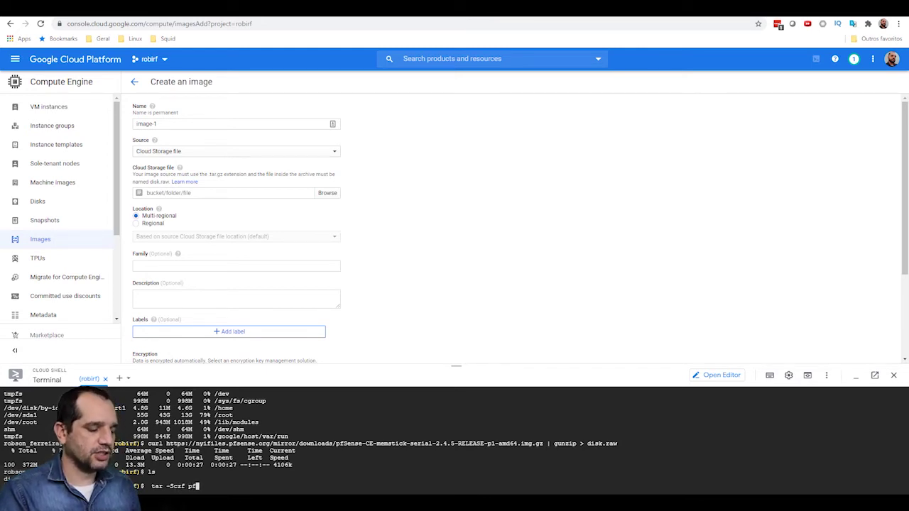
type(".")
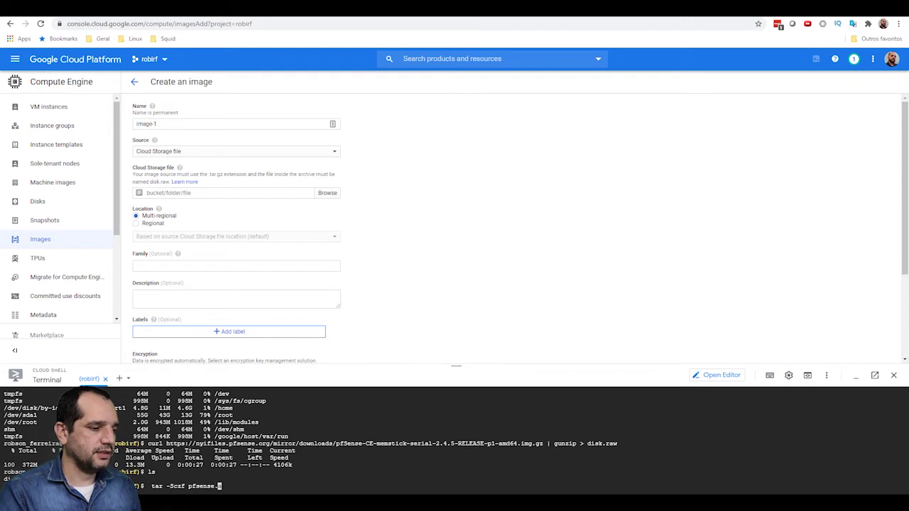
type("tar.g")
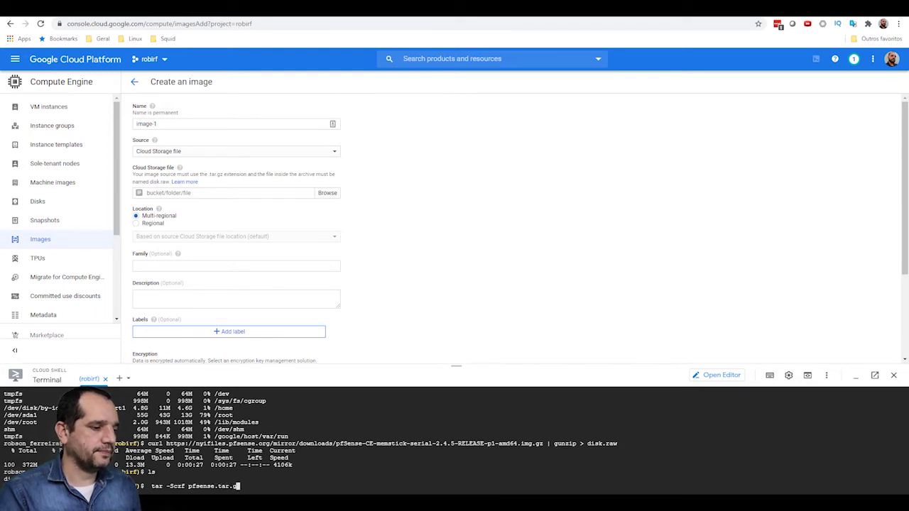
type("z")
type(" disk")
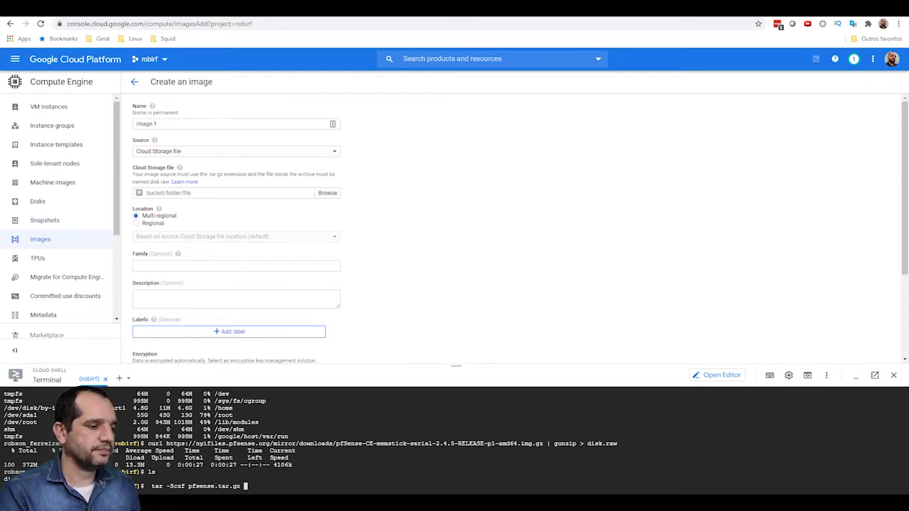
key("Tab")
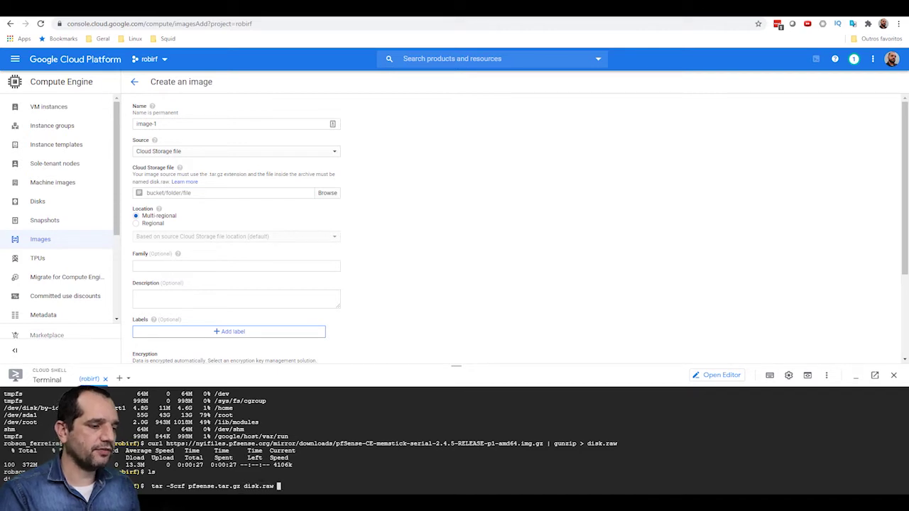
key("Return")
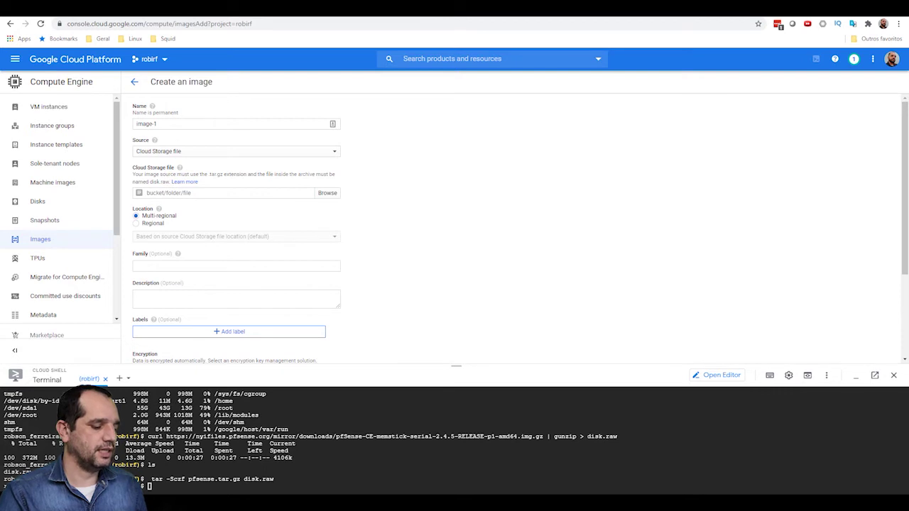
type("ls")
key("Return")
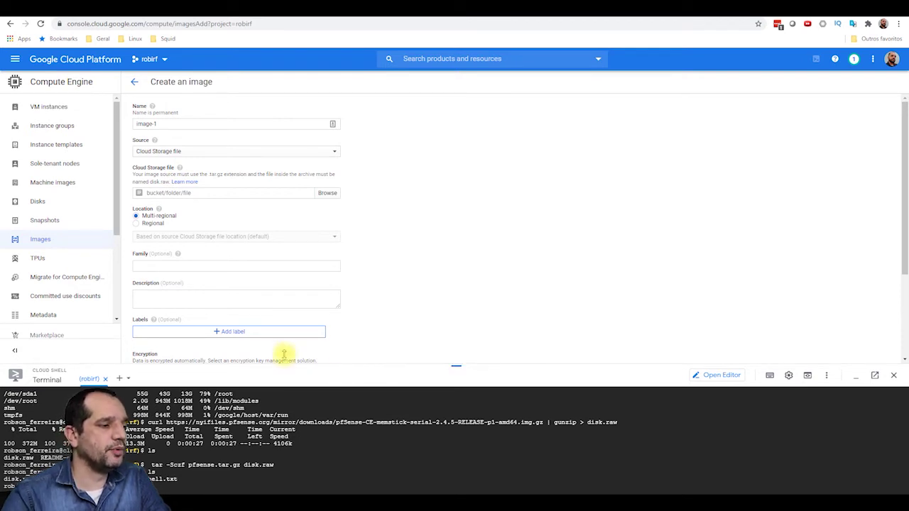
left_click(172, 154)
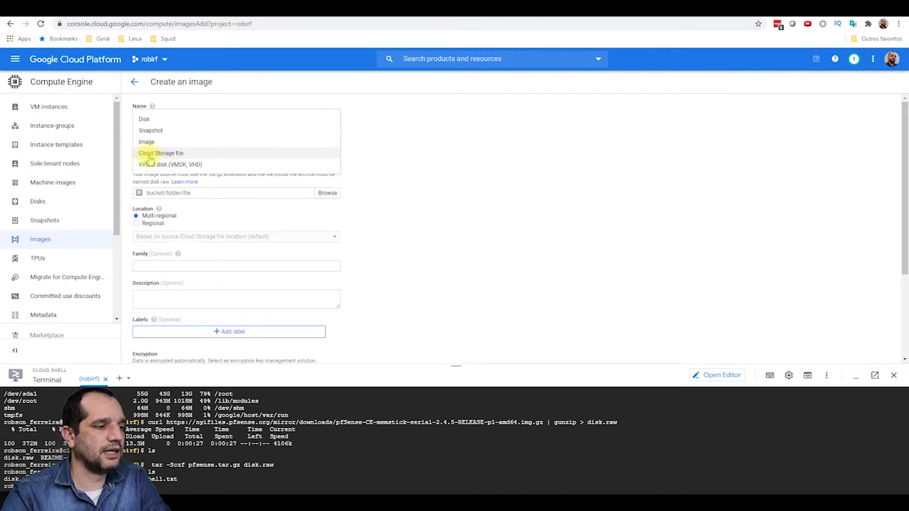
left_click(149, 160)
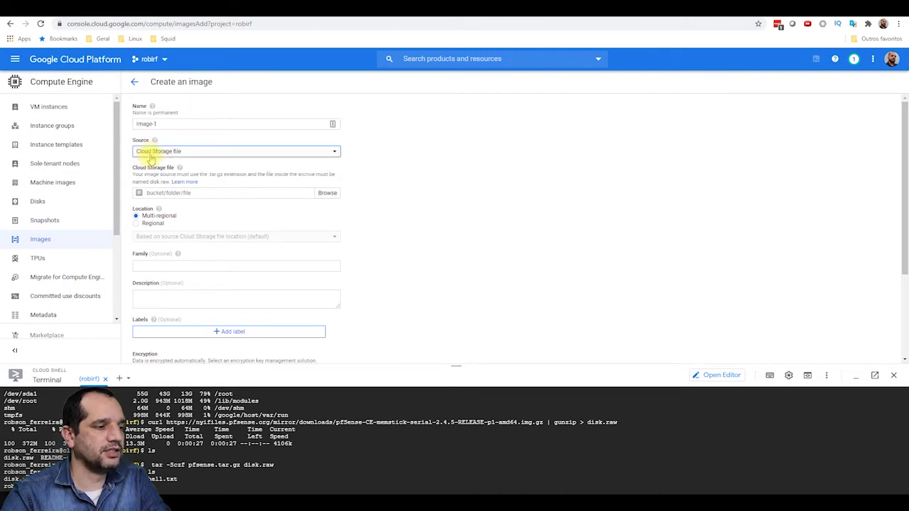
left_click(172, 195)
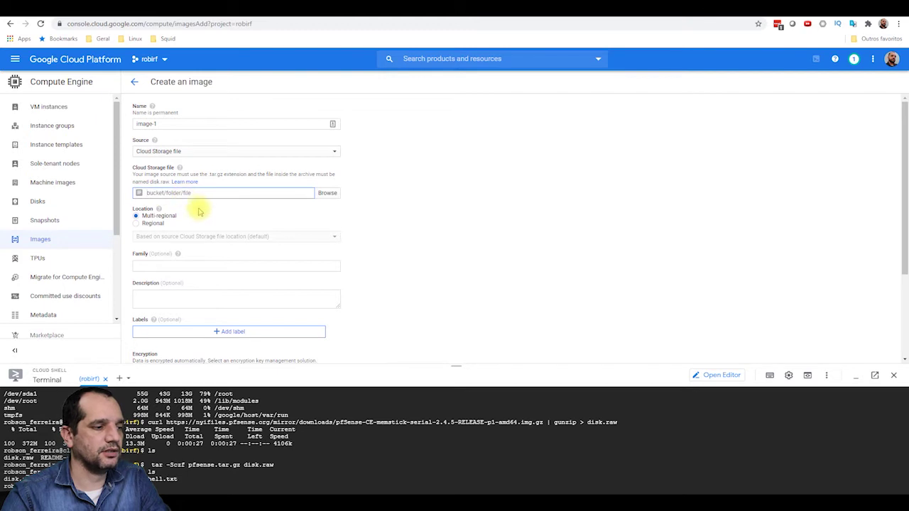
Copy pfsense.tar.gz to the Cloud Storage bucket gs://robirf with gsutil cp in Cloud Shell.
left_click(206, 481)
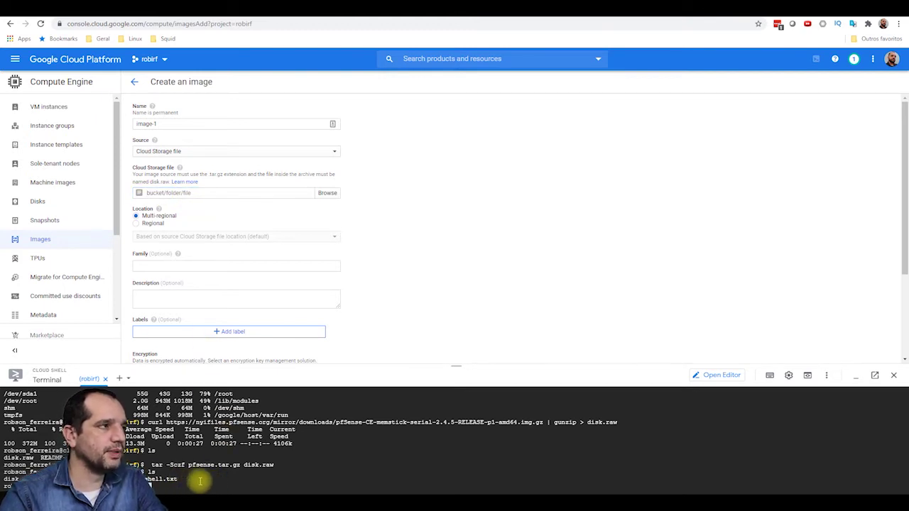
type("gsutil cp pf")
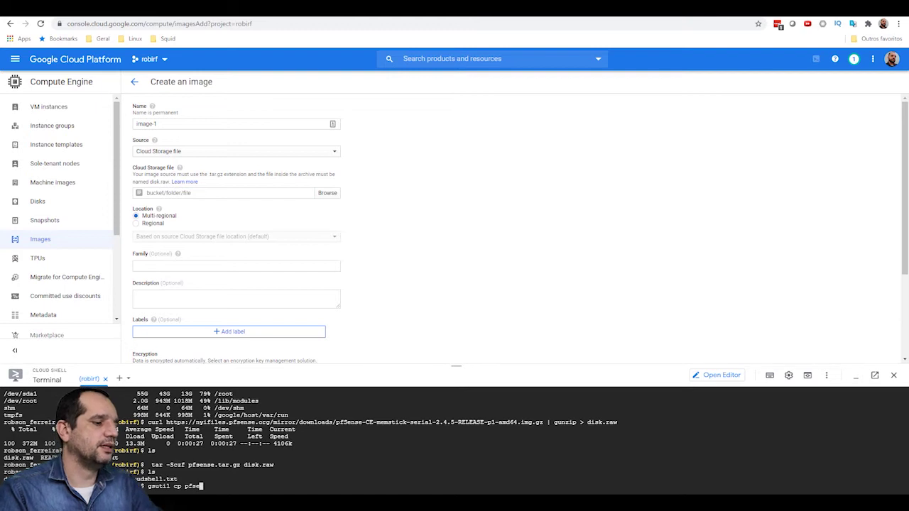
type("se.tar.gz gs://robirf")
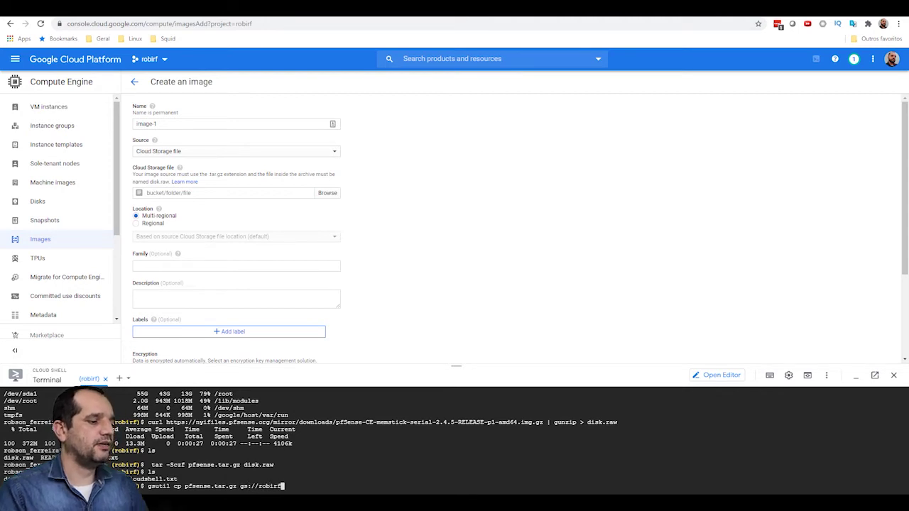
key("Return")
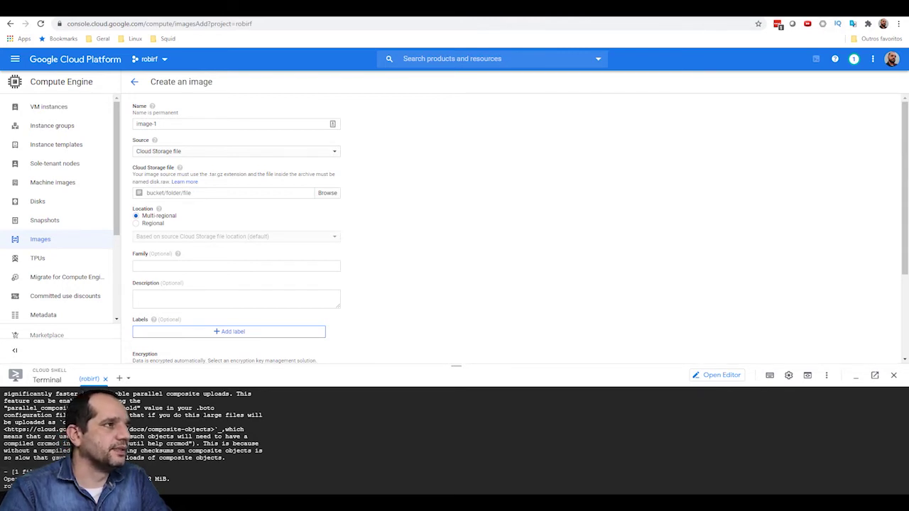
Start a fresh Compute Engine image named pfsense1 with Cloud Storage file as its source.
left_click(54, 240)
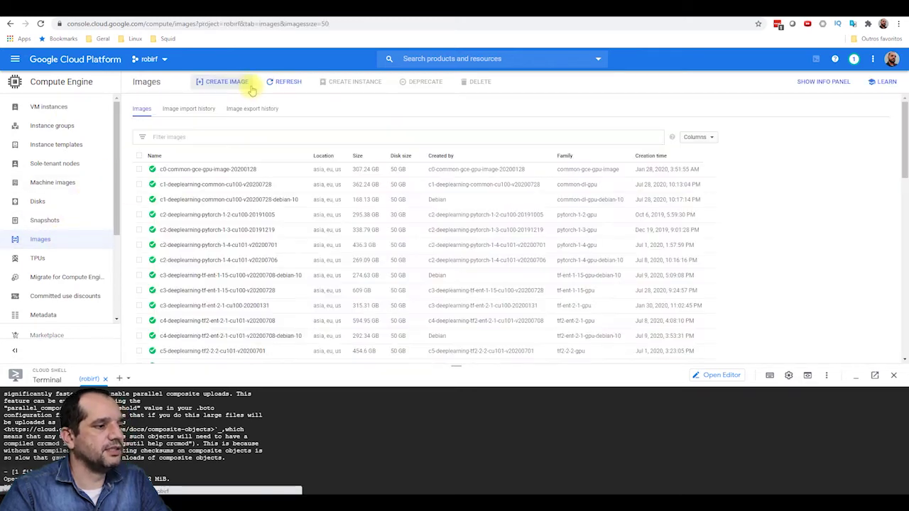
left_click(225, 81)
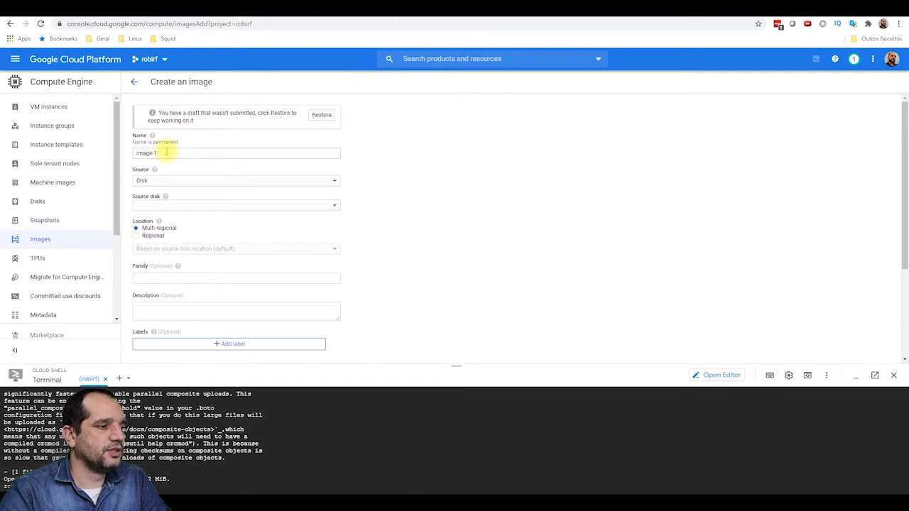
left_click_drag(168, 152, 92, 155)
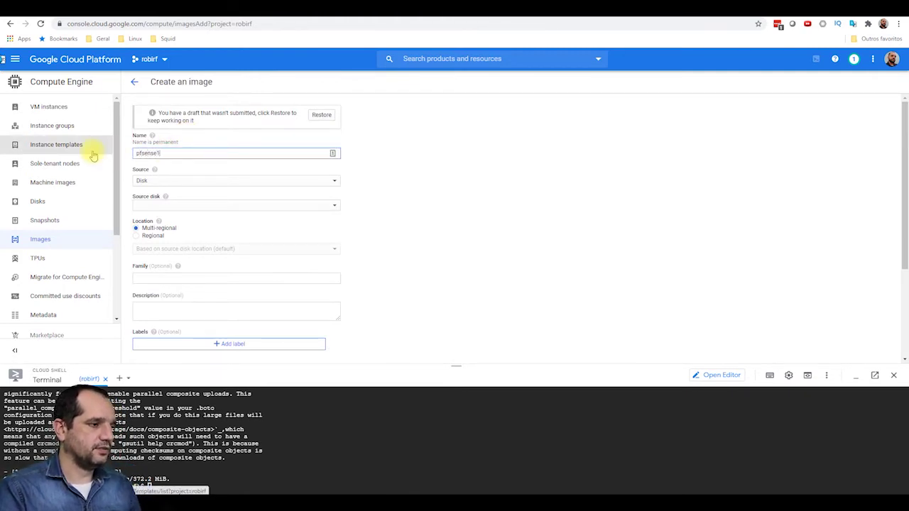
left_click(205, 180)
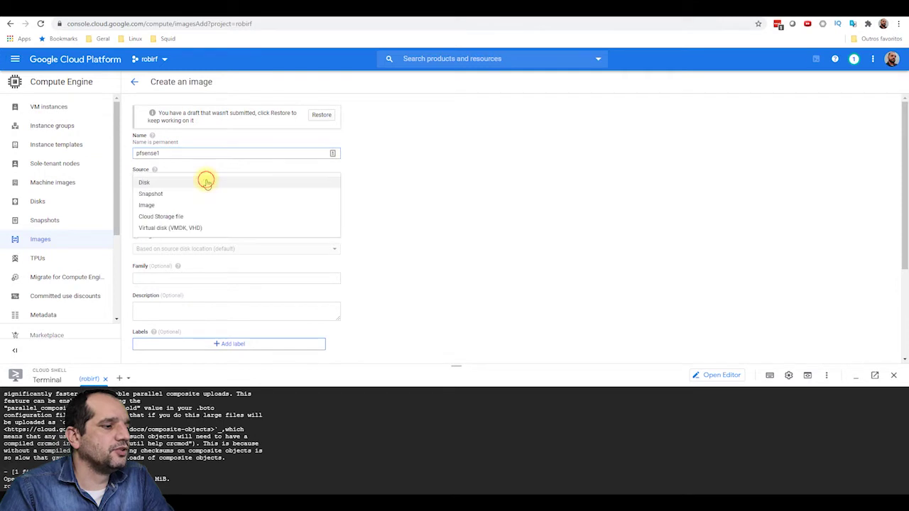
left_click(166, 216)
left_click(196, 222)
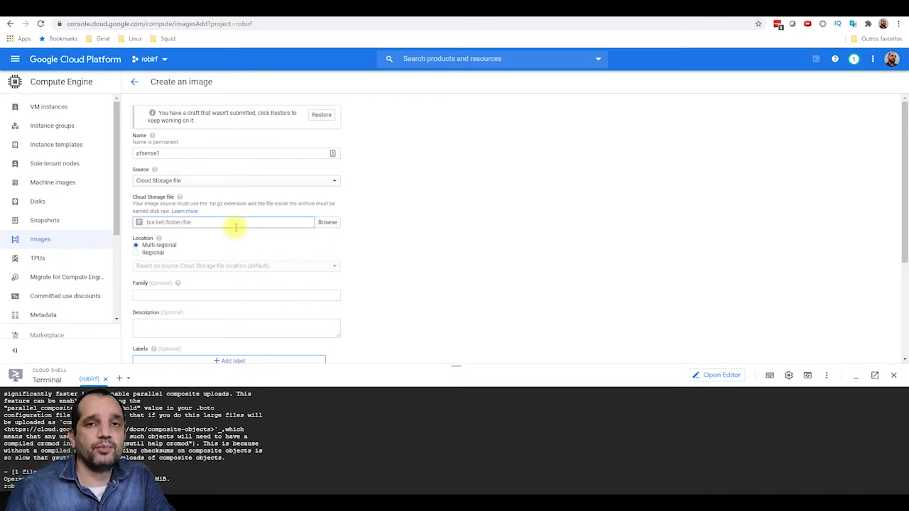
Choose pfsense.tar.gz from the robirf bucket as the image's Cloud Storage file.
left_click(326, 222)
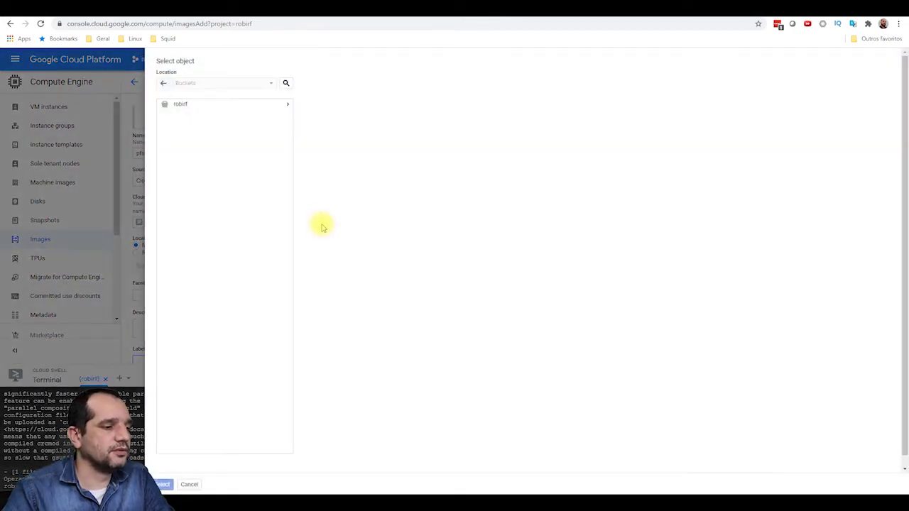
left_click(166, 107)
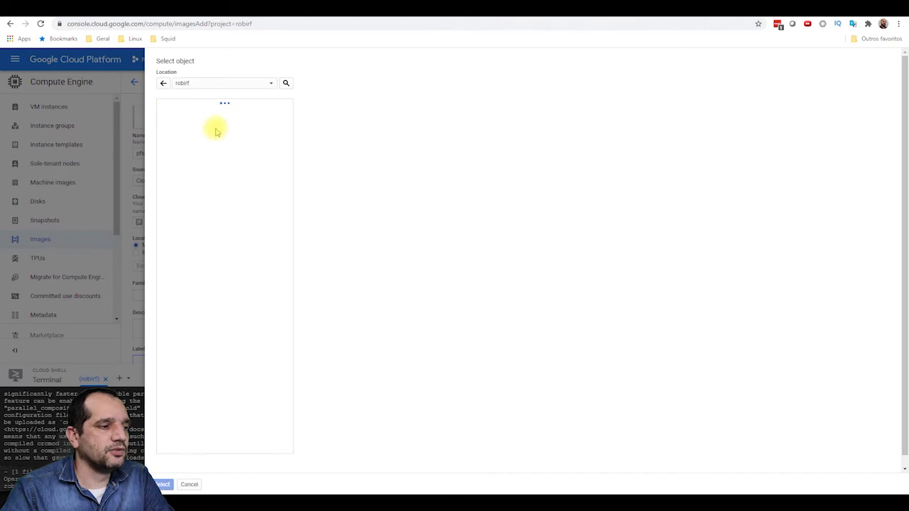
left_click(188, 106)
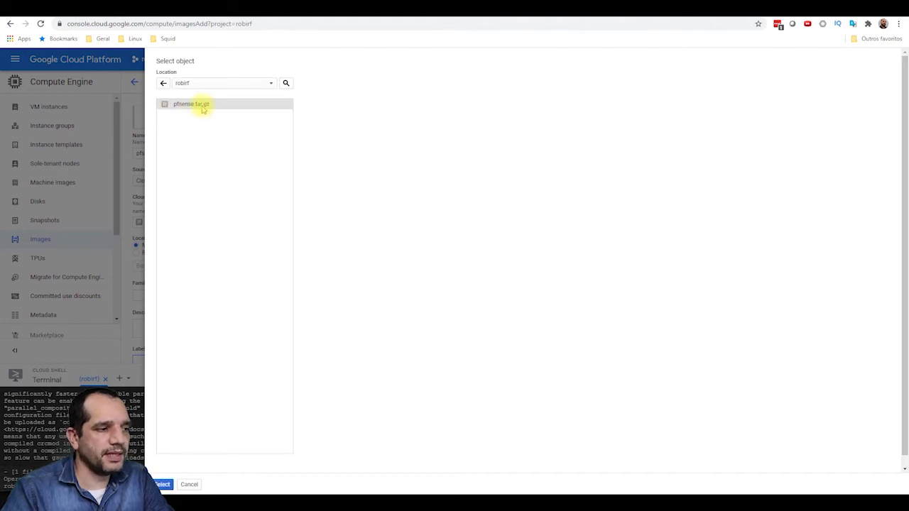
left_click(162, 484)
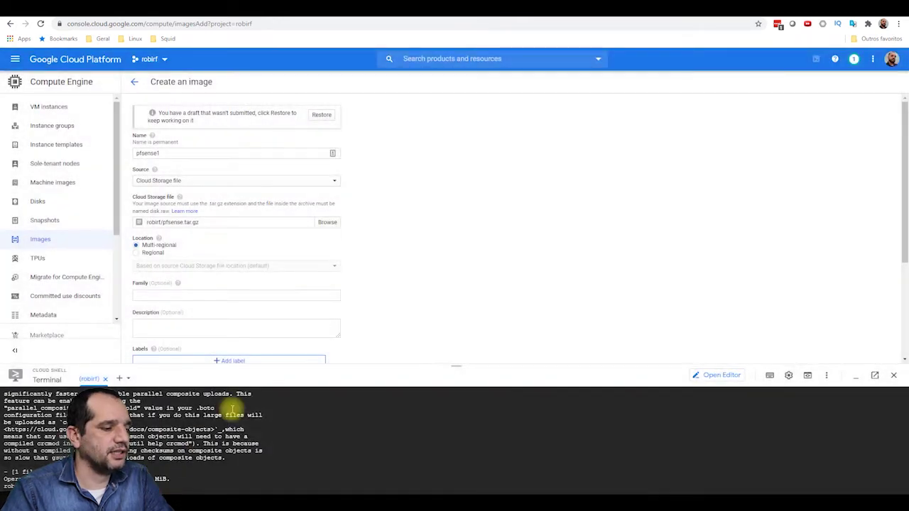
Set the multi-regional location to us (United States) (default) and create the image.
scroll(227, 263, "down", 2)
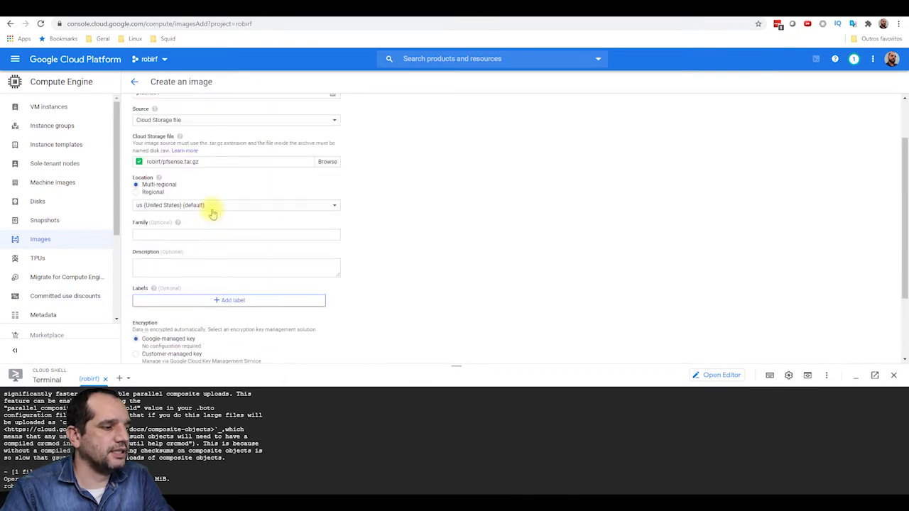
left_click(160, 206)
left_click(176, 211)
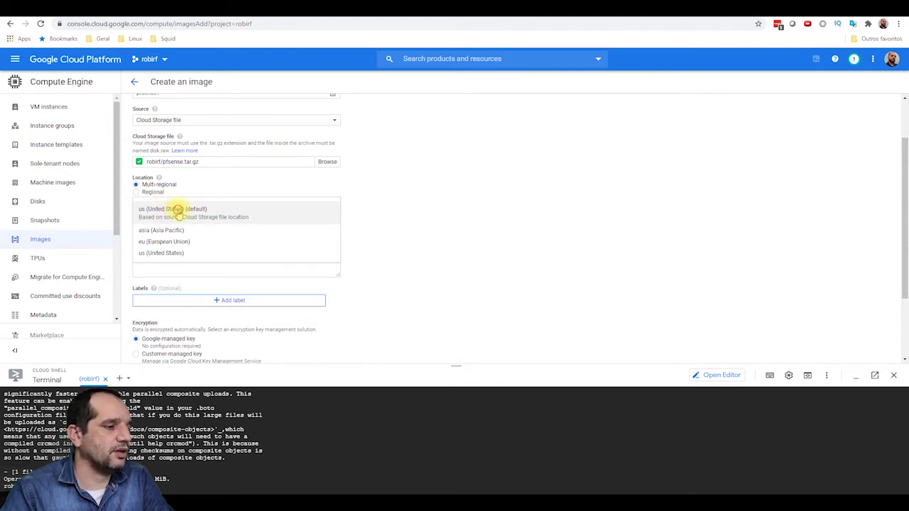
left_click(177, 209)
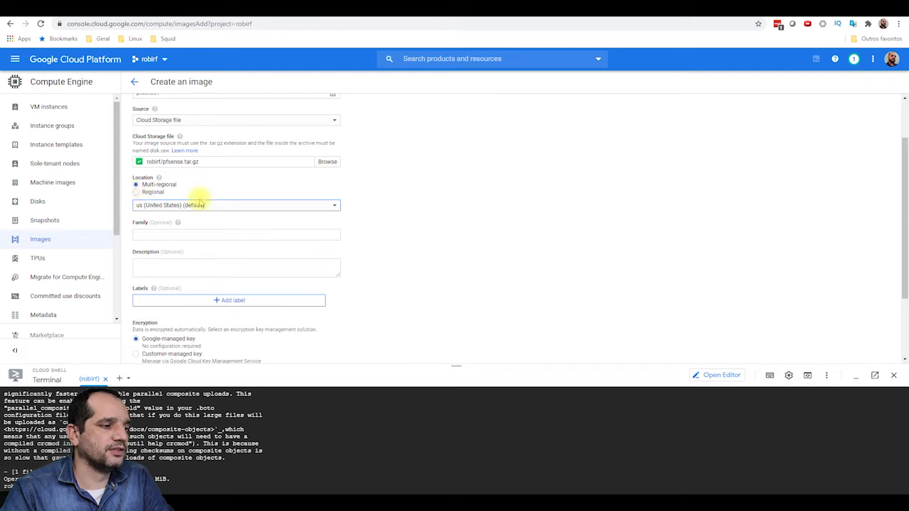
scroll(440, 244, "down", 3)
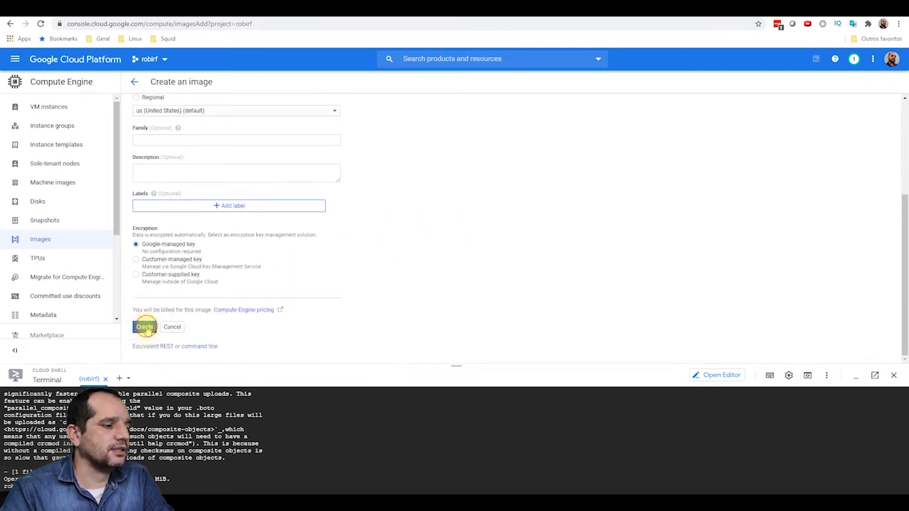
left_click(144, 328)
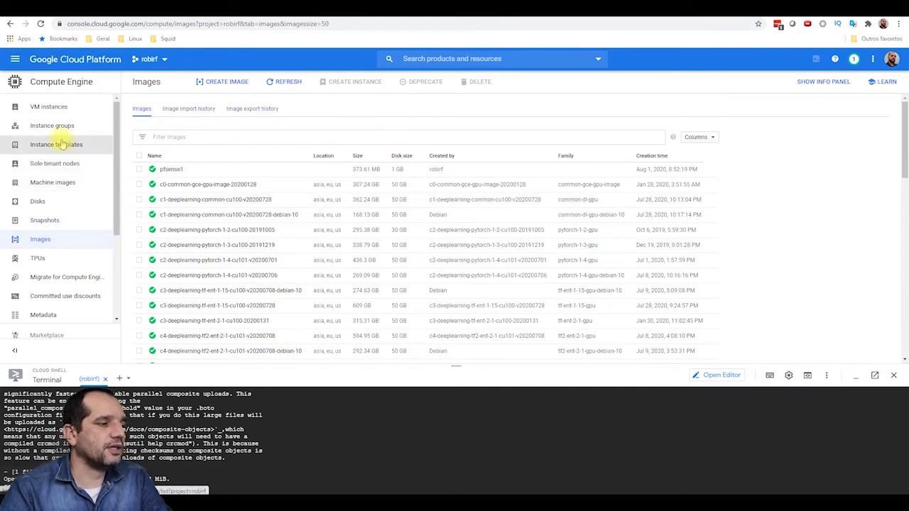
Start creating a new Compute Engine VM instance and name it fwpfsense.
left_click(50, 108)
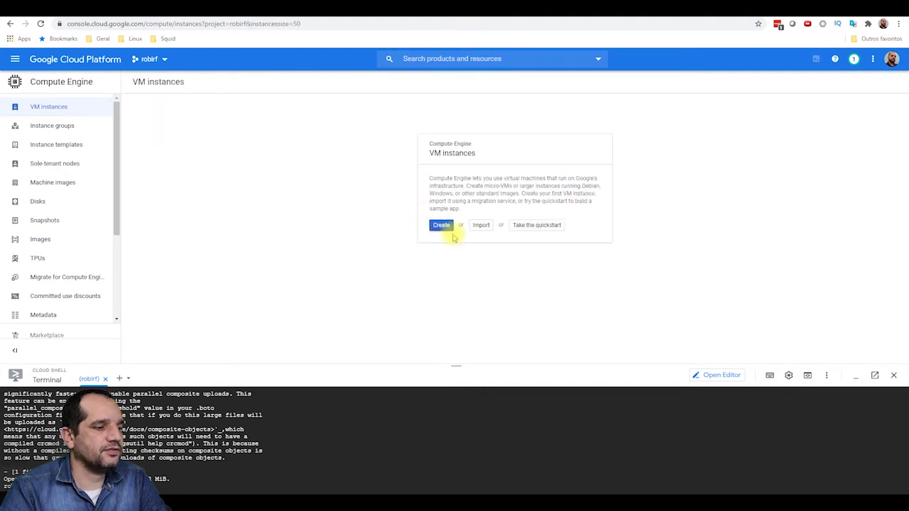
left_click(438, 223)
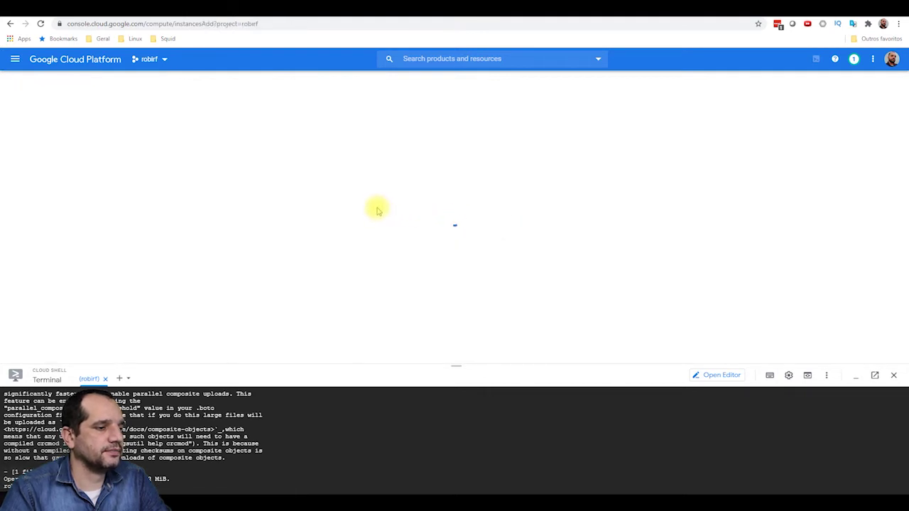
triple_click(241, 123)
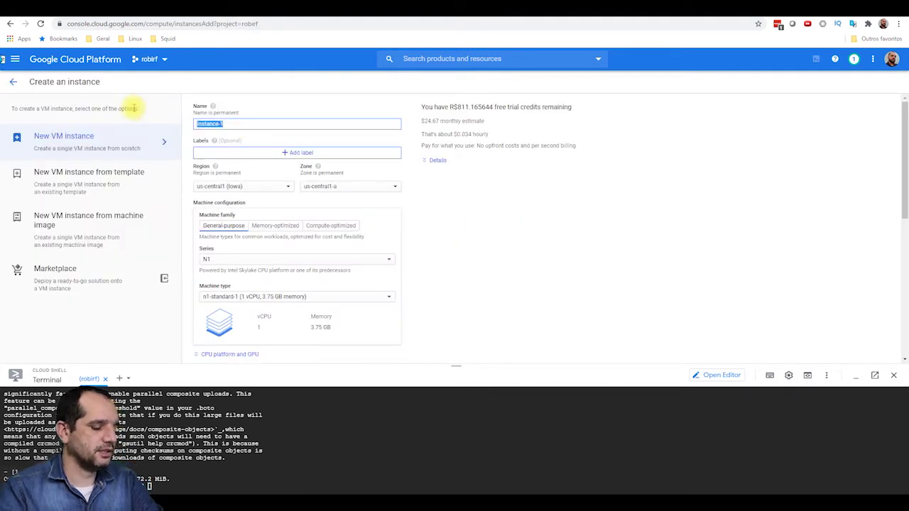
type("fwpfsense")
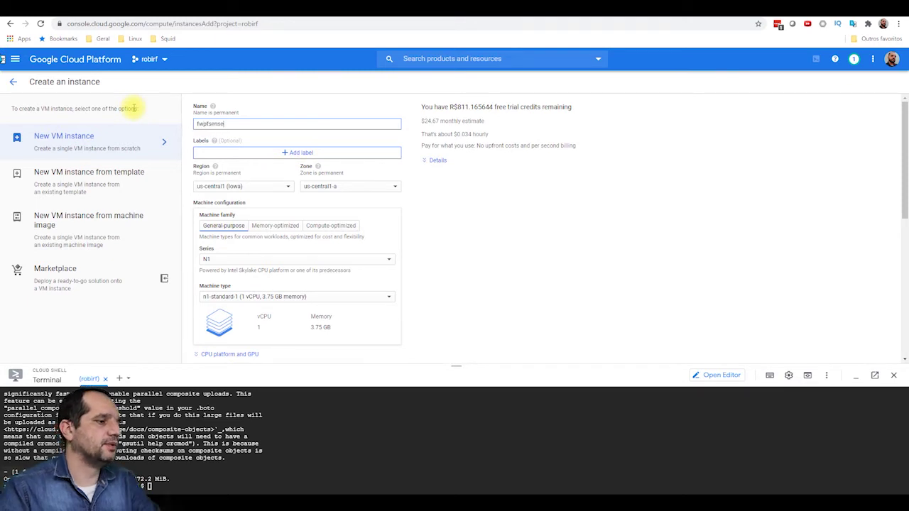
Set the instance's boot disk to the custom image pfsense1 from the robirf project.
scroll(188, 194, "down", 2)
scroll(270, 196, "down", 3)
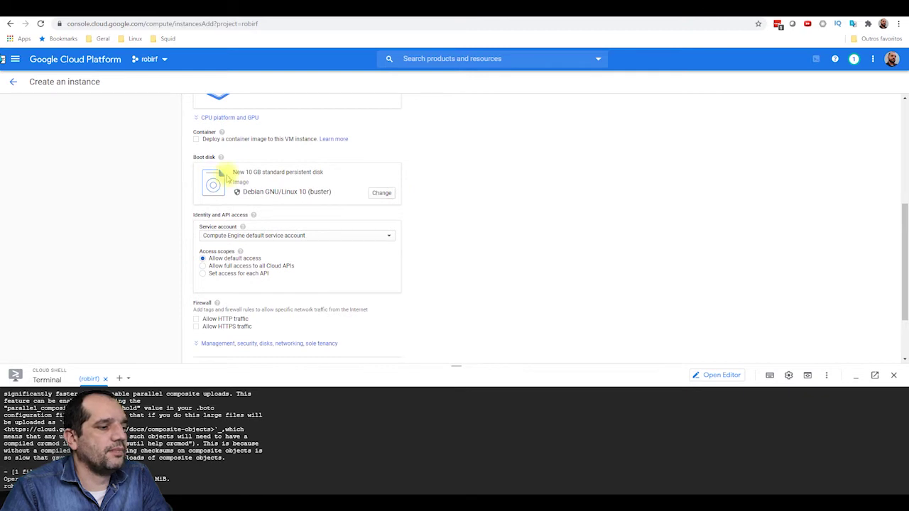
left_click(387, 195)
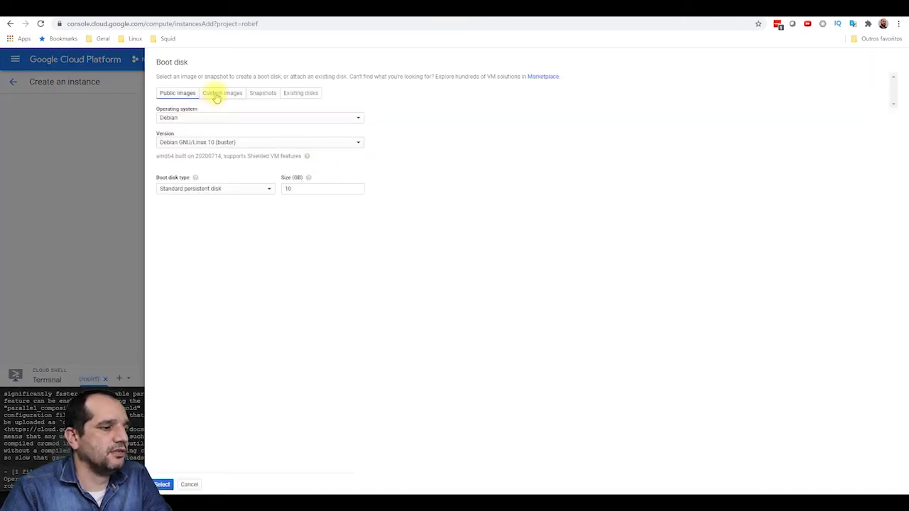
left_click(216, 96)
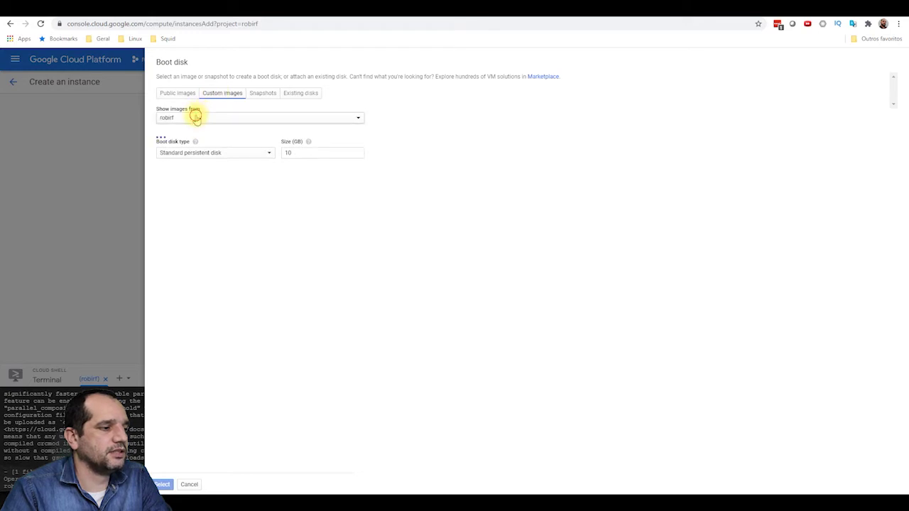
left_click(195, 116)
left_click(196, 143)
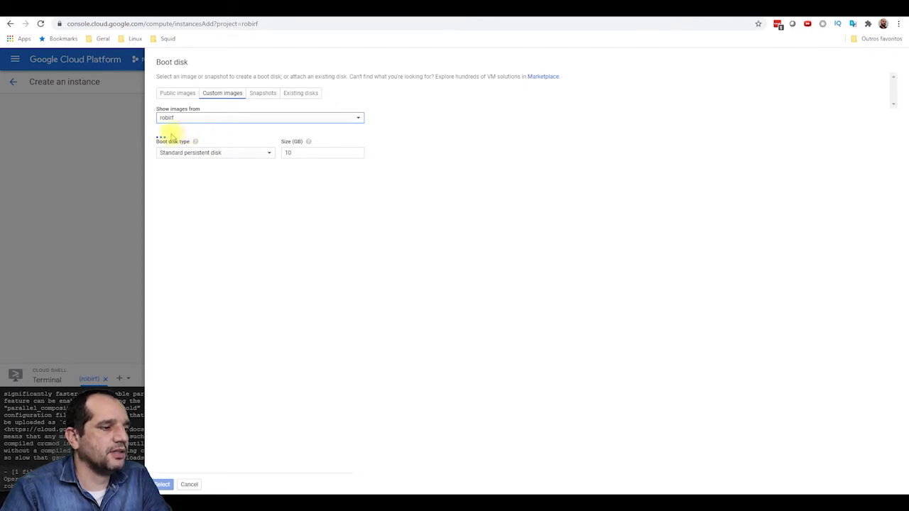
left_click(213, 155)
left_click(194, 198)
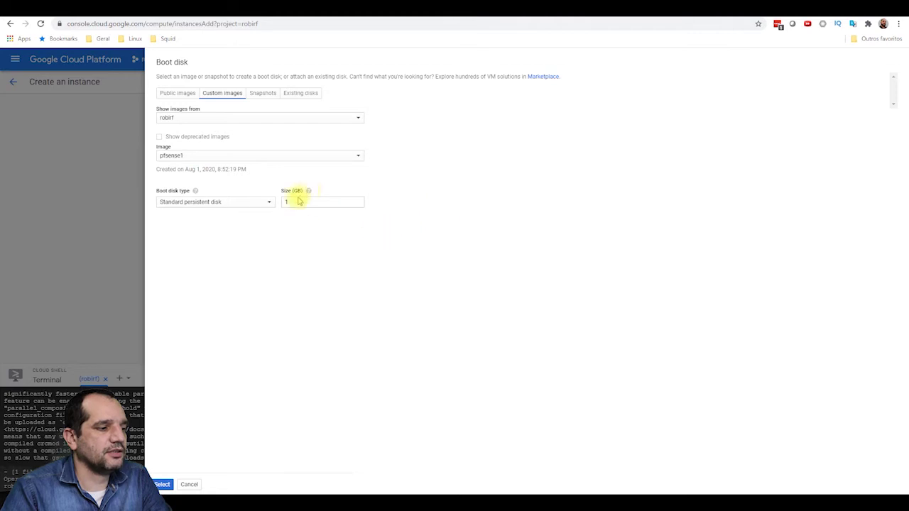
left_click(164, 485)
Expand the instance's advanced options and open its disk settings.
scroll(318, 263, "down", 2)
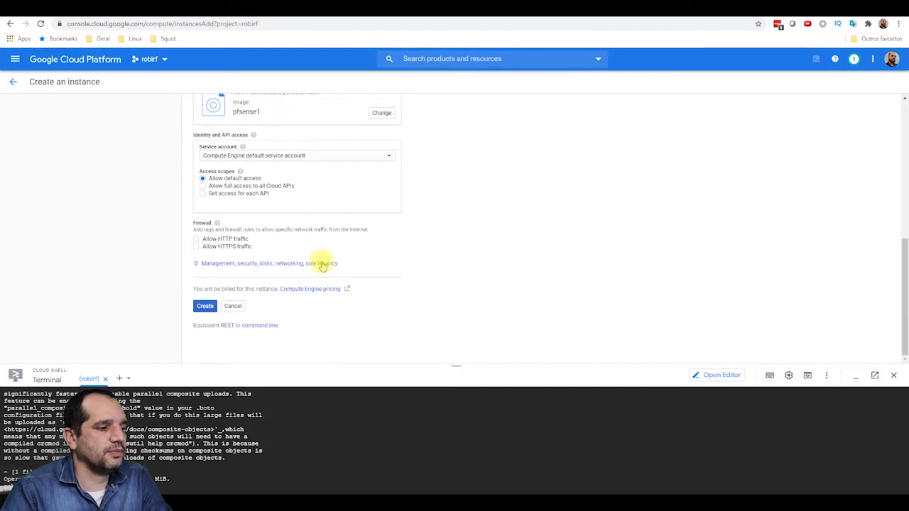
left_click(265, 263)
scroll(438, 240, "up", 1)
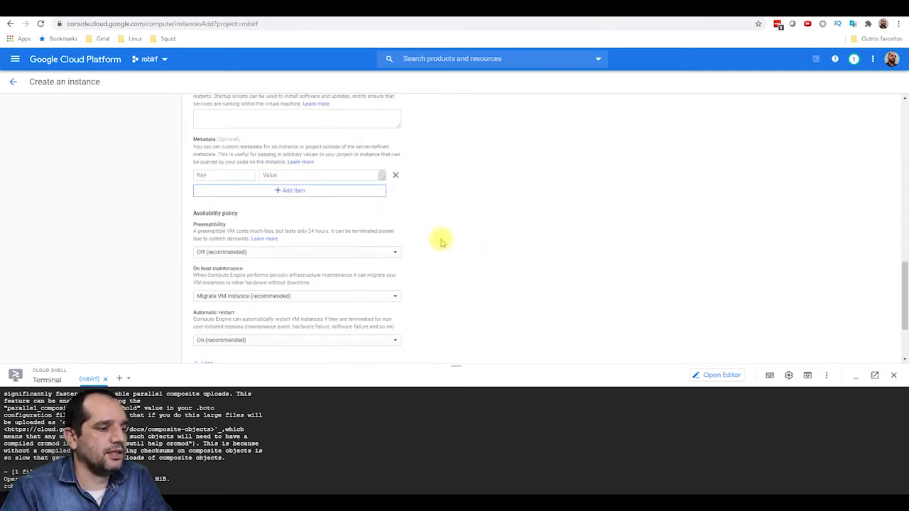
scroll(441, 241, "down", 1)
scroll(440, 240, "up", 3)
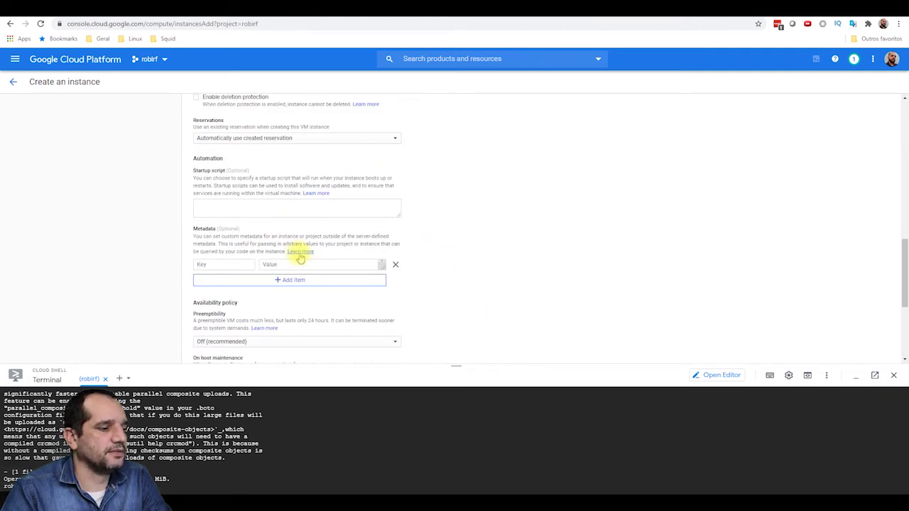
scroll(321, 242, "up", 3)
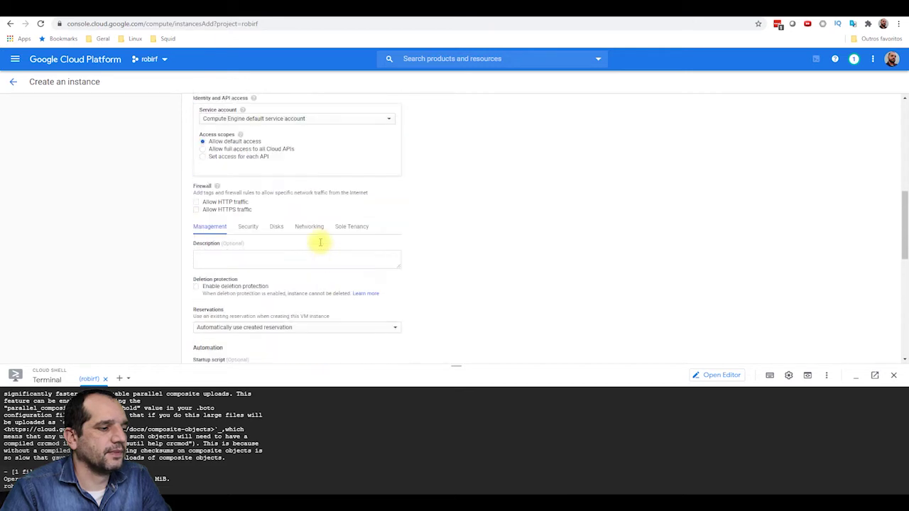
left_click(276, 226)
scroll(461, 276, "down", 1)
scroll(426, 267, "down", 1)
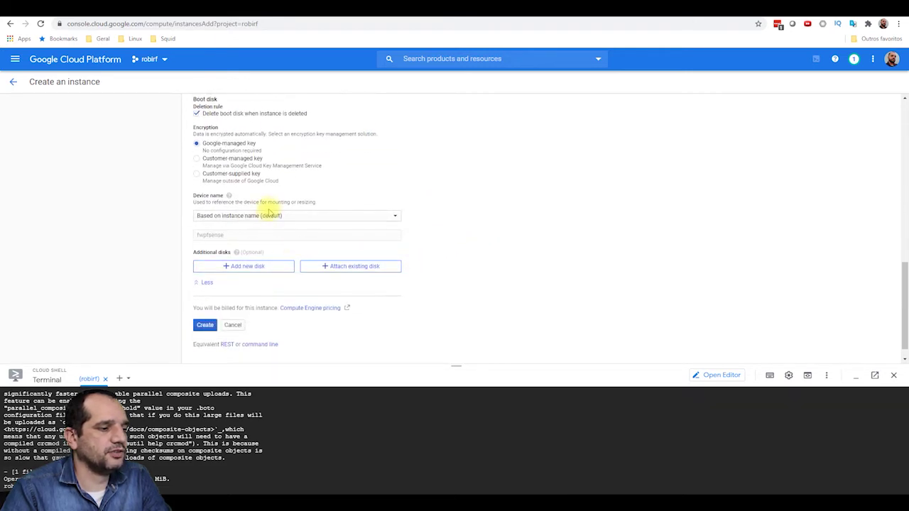
scroll(288, 213, "up", 1)
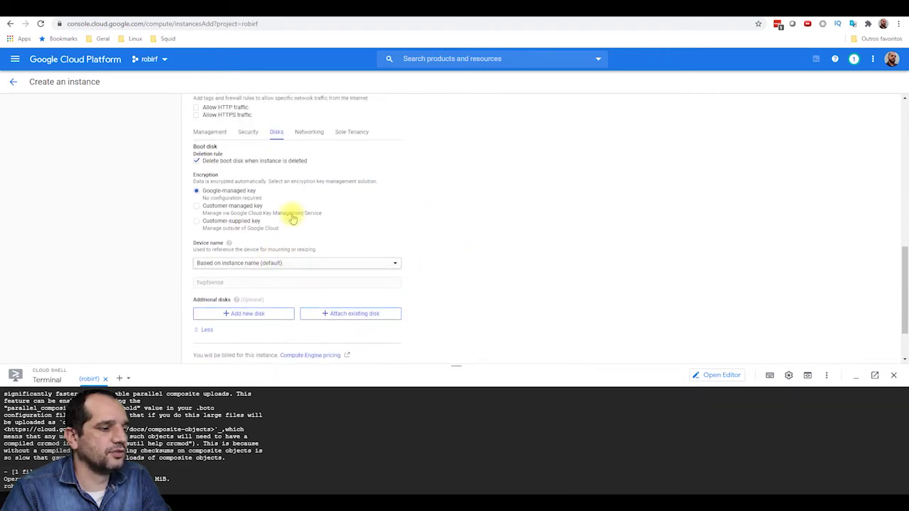
Add a new additional disk to the instance and name it disk1.
left_click(261, 313)
scroll(382, 289, "down", 3)
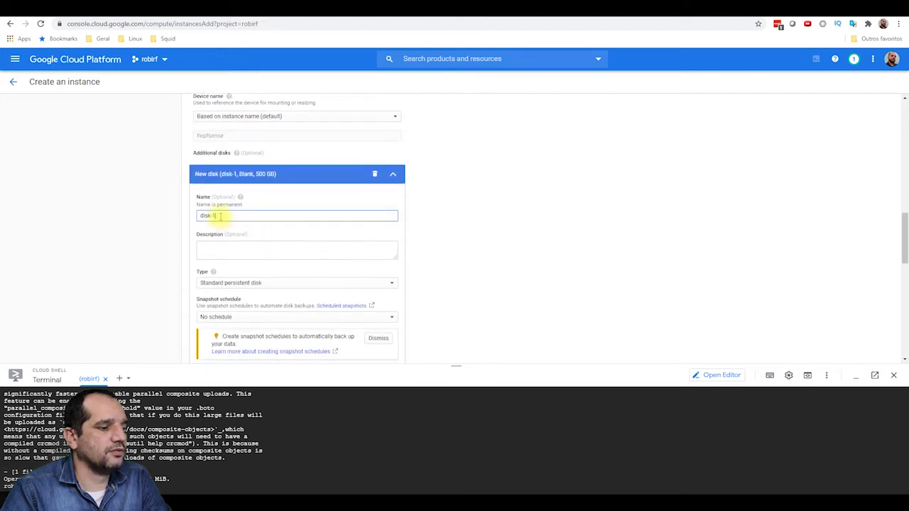
left_click_drag(217, 215, 157, 208)
type("dis")
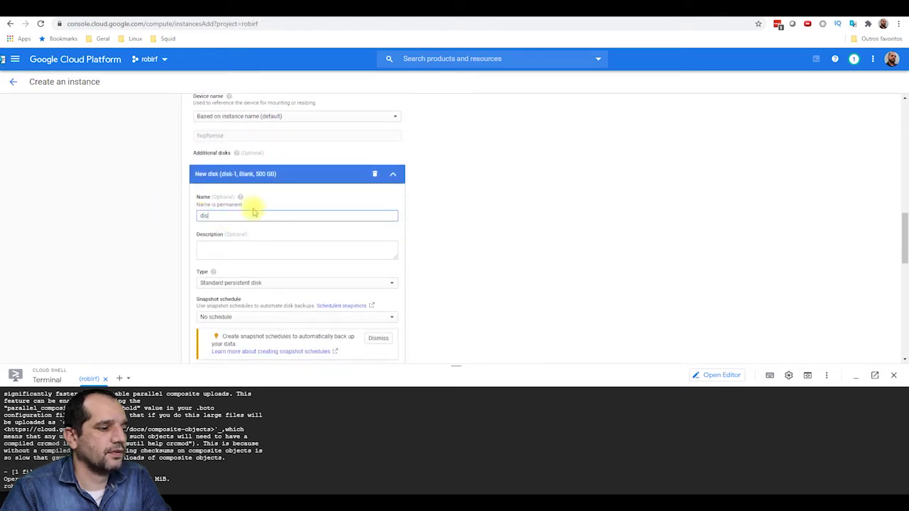
type("k1")
Configure disk1 as a 30 GB standard persistent disk with the Delete disk deletion rule and save it.
scroll(249, 213, "down", 3)
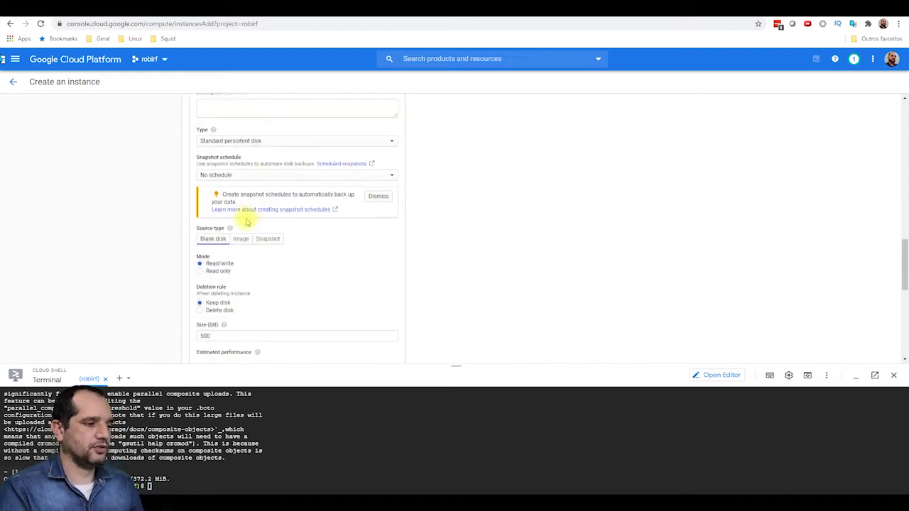
left_click(273, 142)
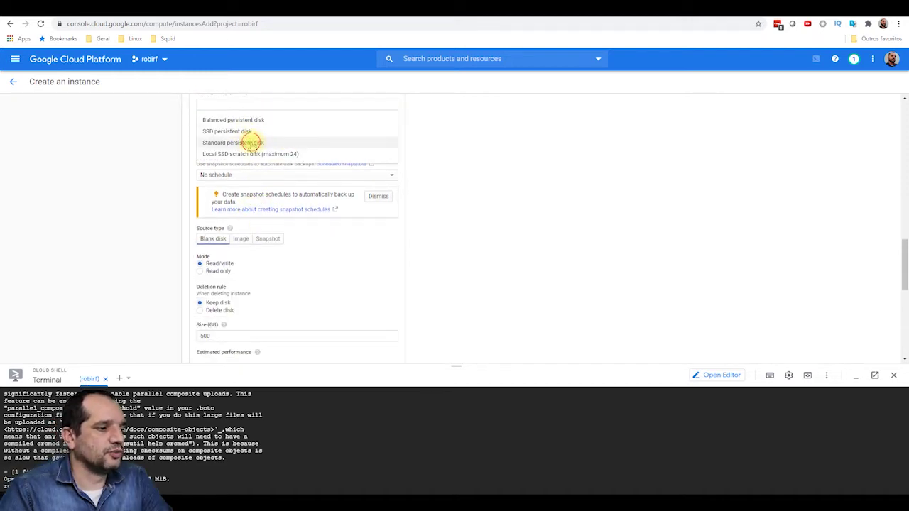
left_click(252, 142)
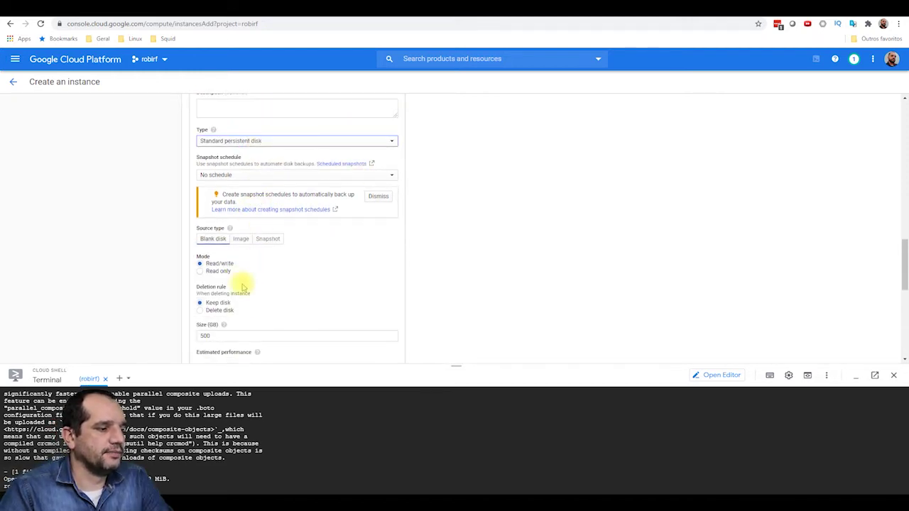
scroll(242, 287, "down", 1)
left_click(199, 263)
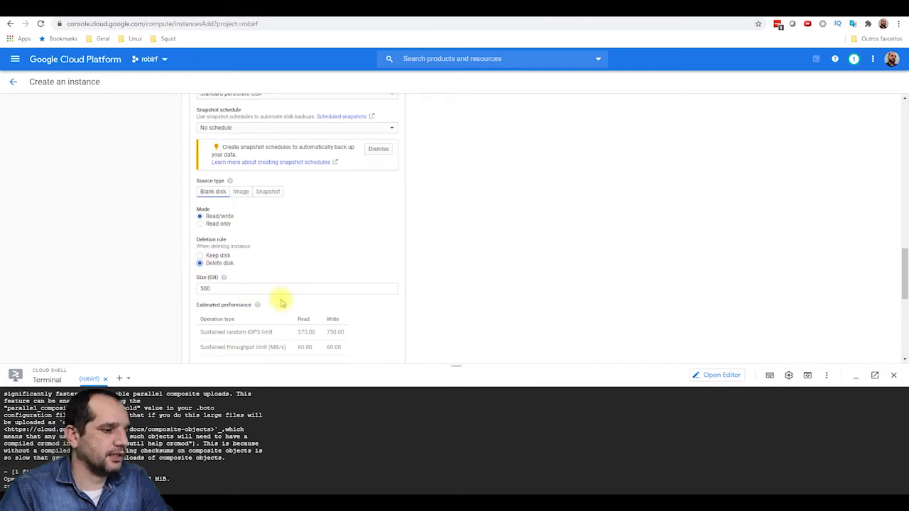
double_click(226, 288)
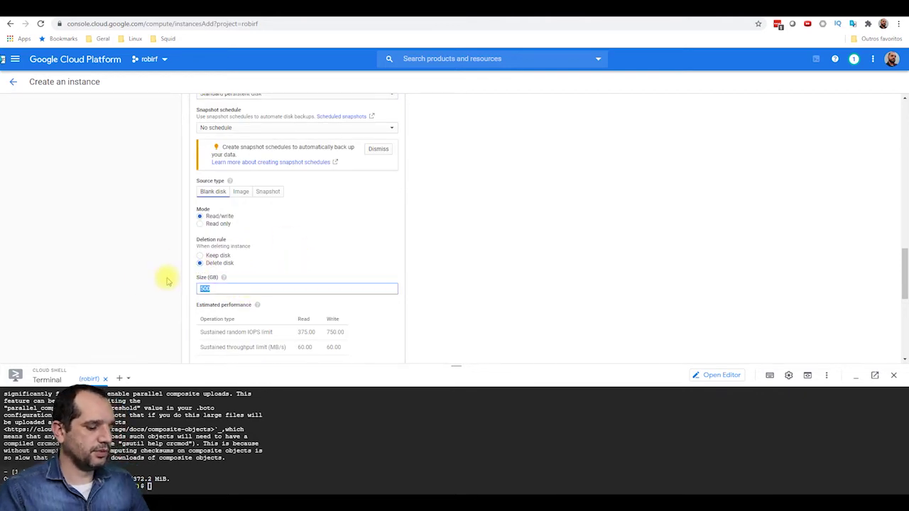
type("30")
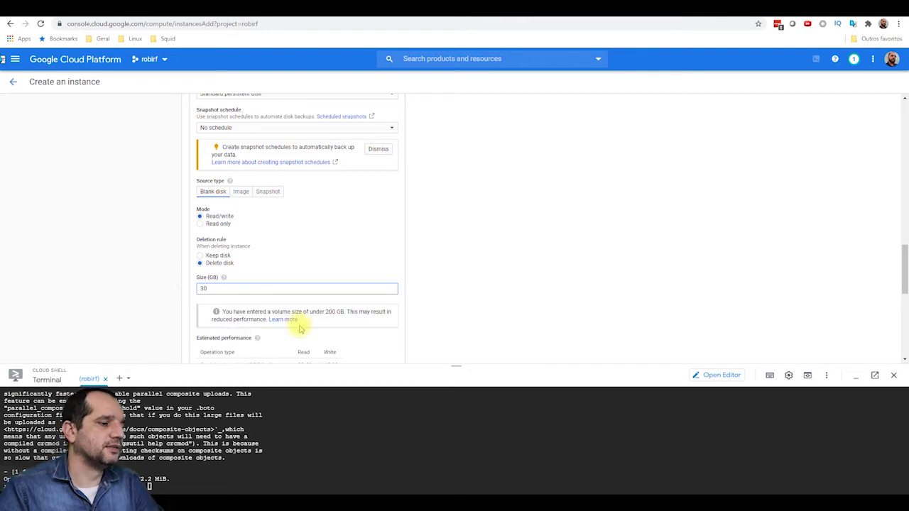
scroll(302, 321, "down", 6)
left_click(206, 219)
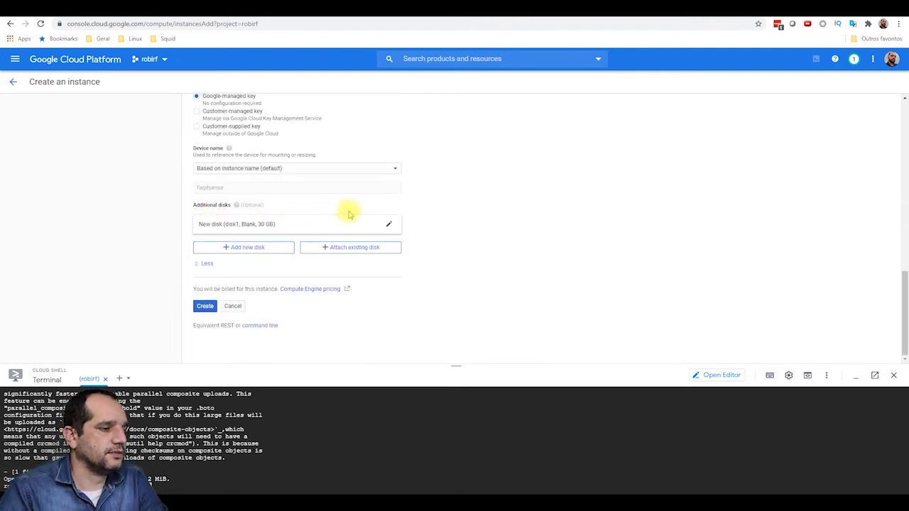
scroll(302, 142, "up", 1)
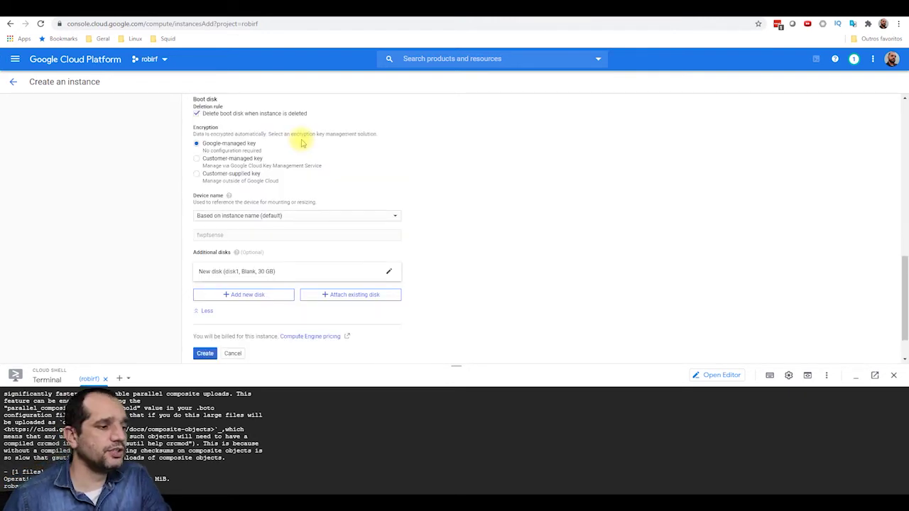
scroll(303, 140, "up", 5)
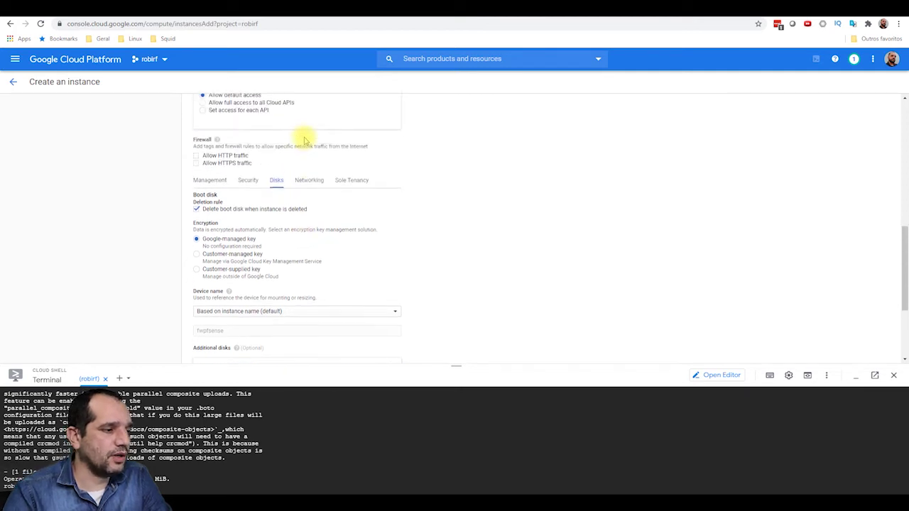
Open the networking settings, keep the default network interface and create the fwpfsense instance.
left_click(311, 226)
scroll(386, 309, "down", 3)
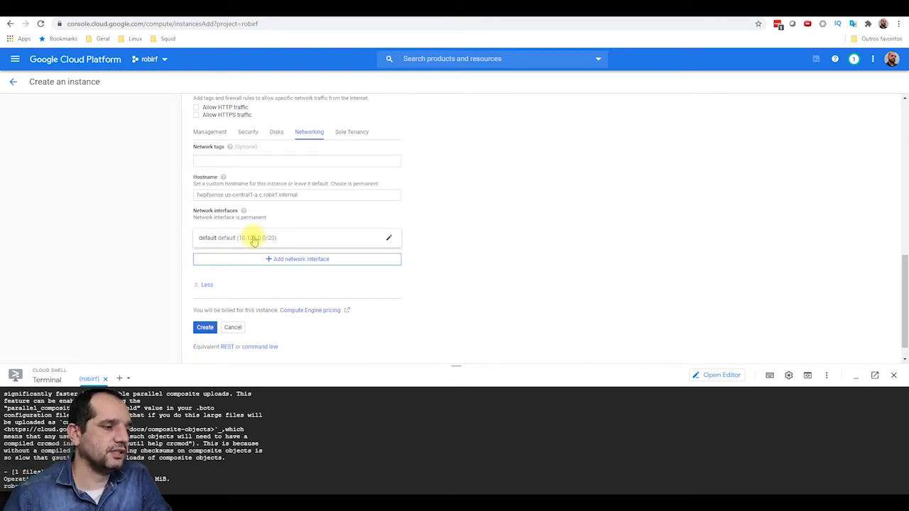
left_click(207, 329)
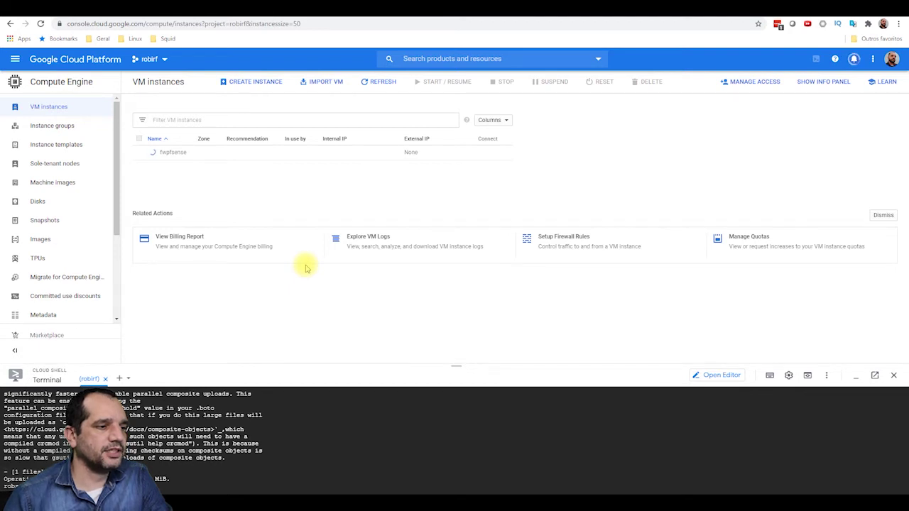
Check the image options on the pfSense download page and return to the VM instances list.
left_click(550, 23)
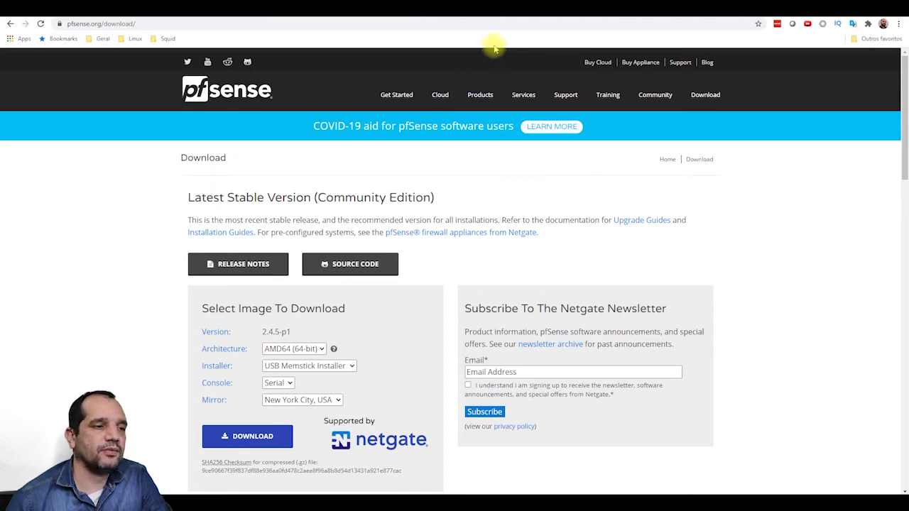
left_click(205, 13)
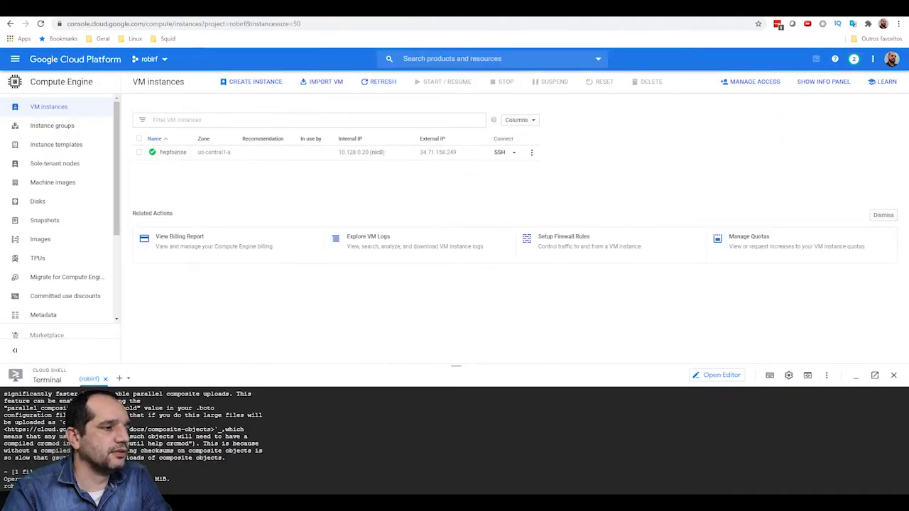
Edit the fwpfsense instance to enable connecting to serial ports and save the change.
left_click(172, 152)
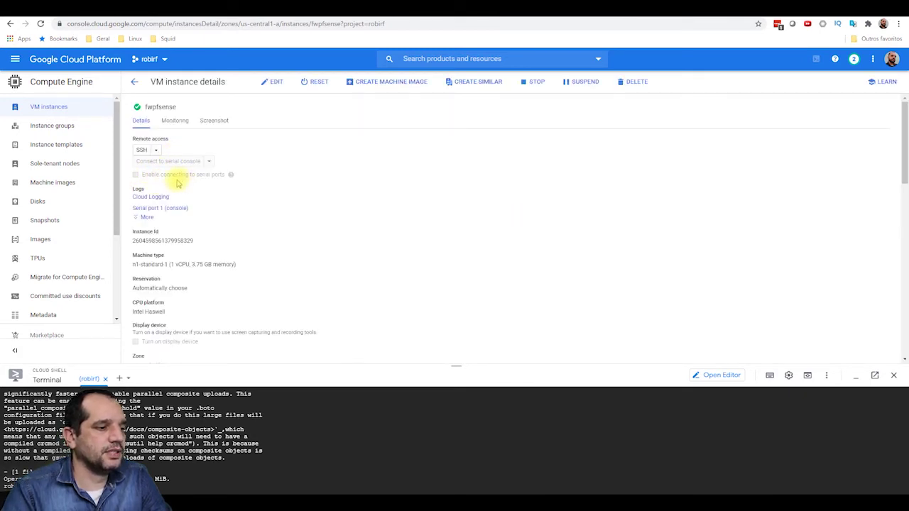
left_click(274, 83)
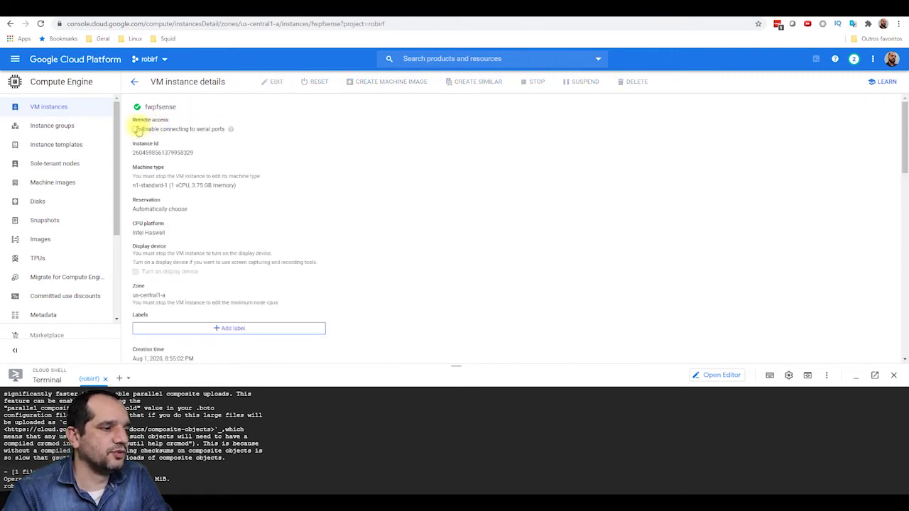
scroll(270, 209, "down", 8)
scroll(213, 312, "down", 1)
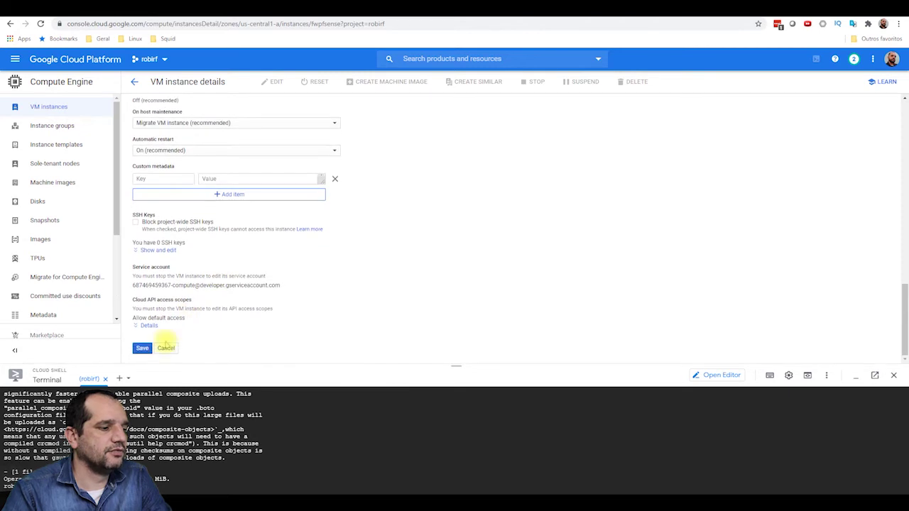
left_click(142, 347)
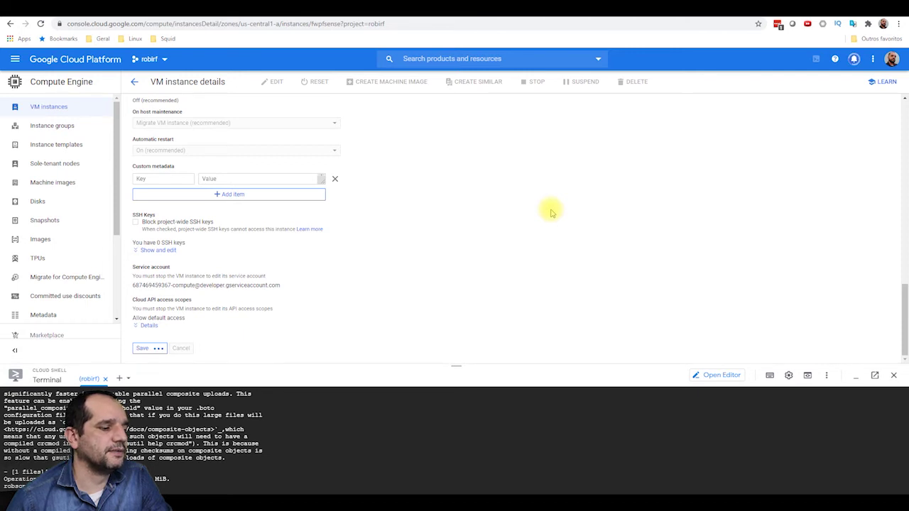
scroll(511, 213, "up", 10)
scroll(500, 213, "up", 2)
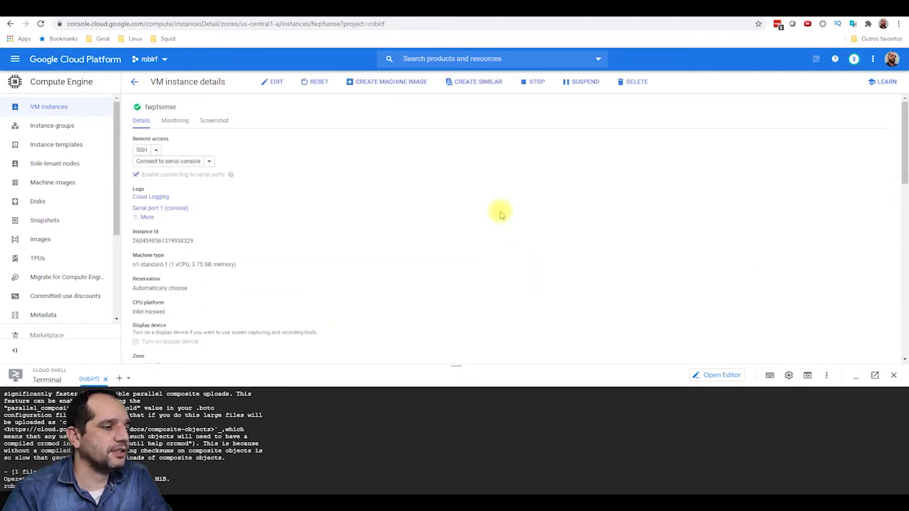
Connect to the instance's serial console and start Install pfSense with the vt100 console type and default keymap.
left_click(199, 162)
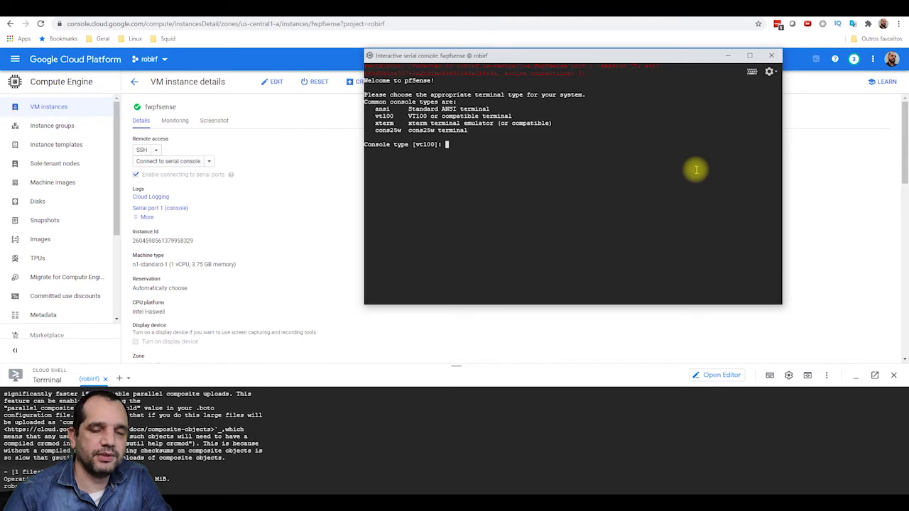
key("Return")
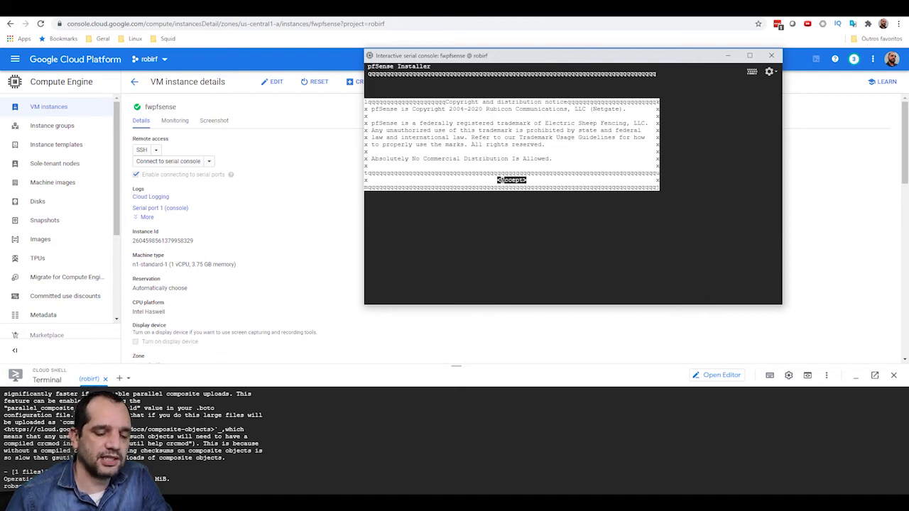
key("Return")
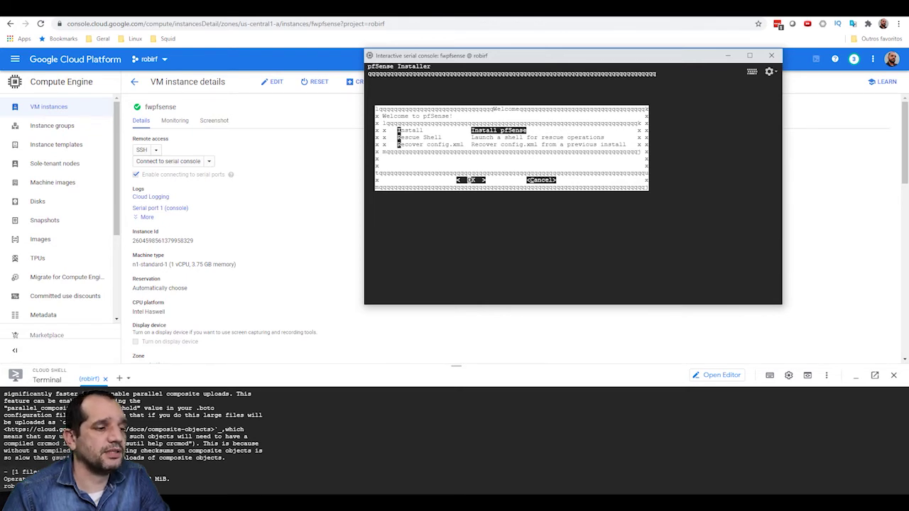
key("Return")
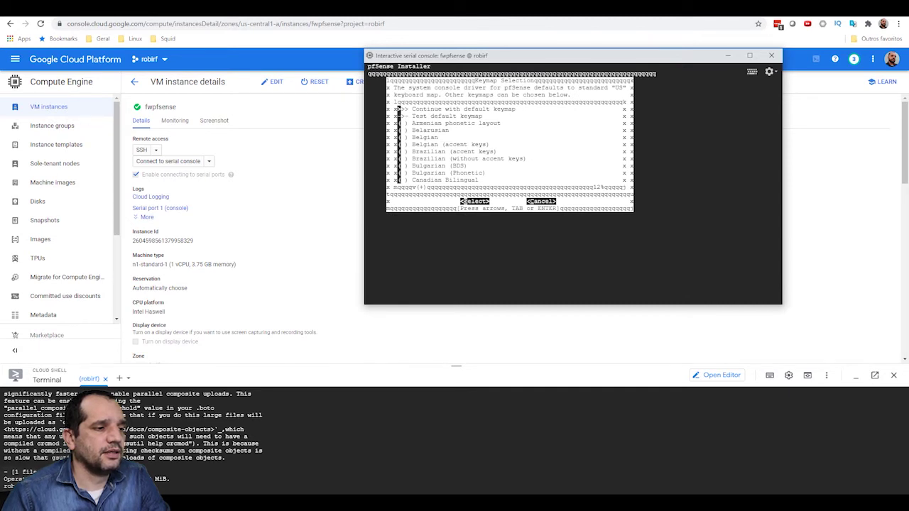
key("Return")
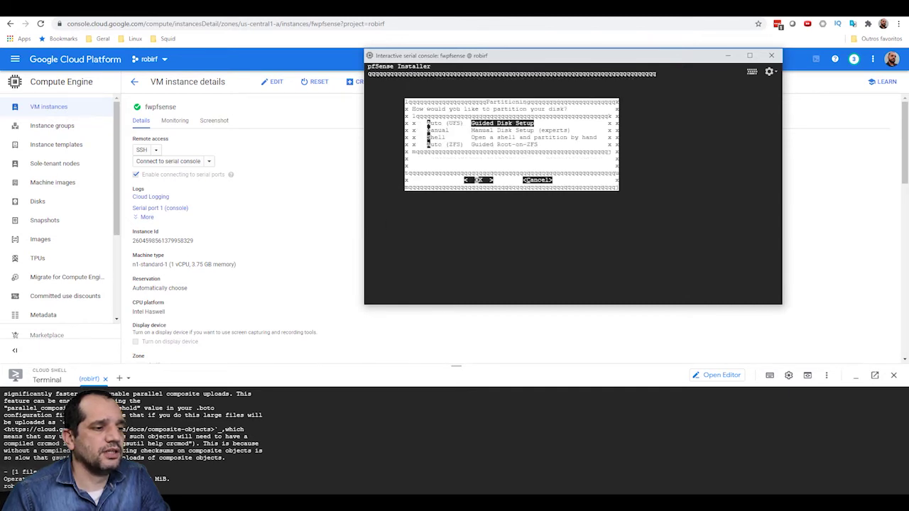
Choose Auto (ZFS) partitioning and set the pool type to Stripe - No Redundancy.
key("Down")
key("Down")
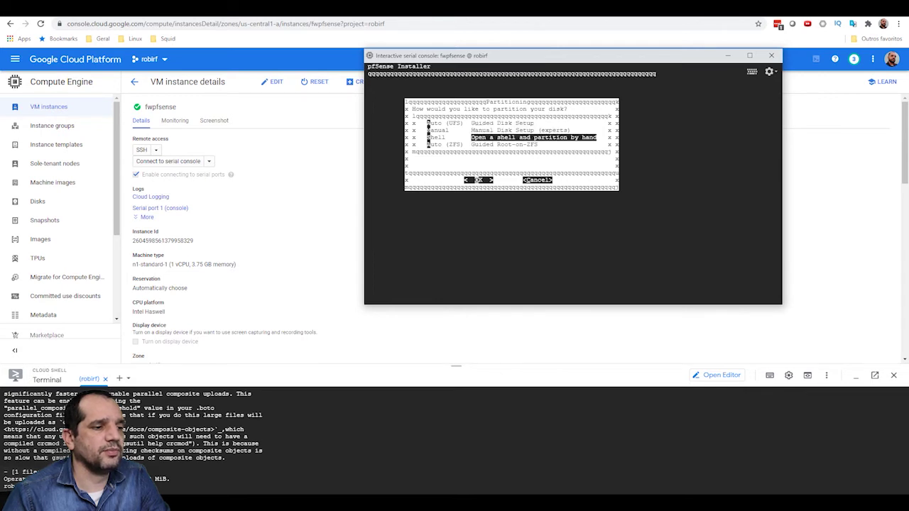
key("Down")
key("Return")
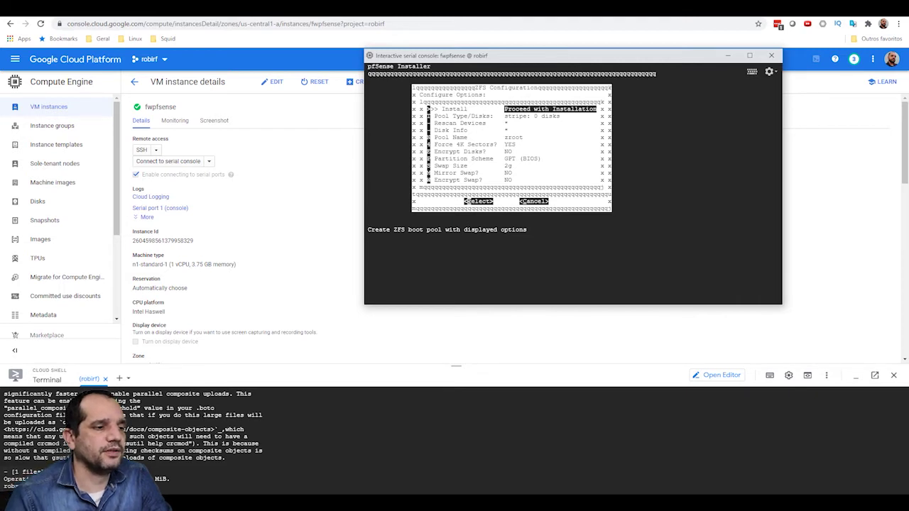
key("Down")
key("Return")
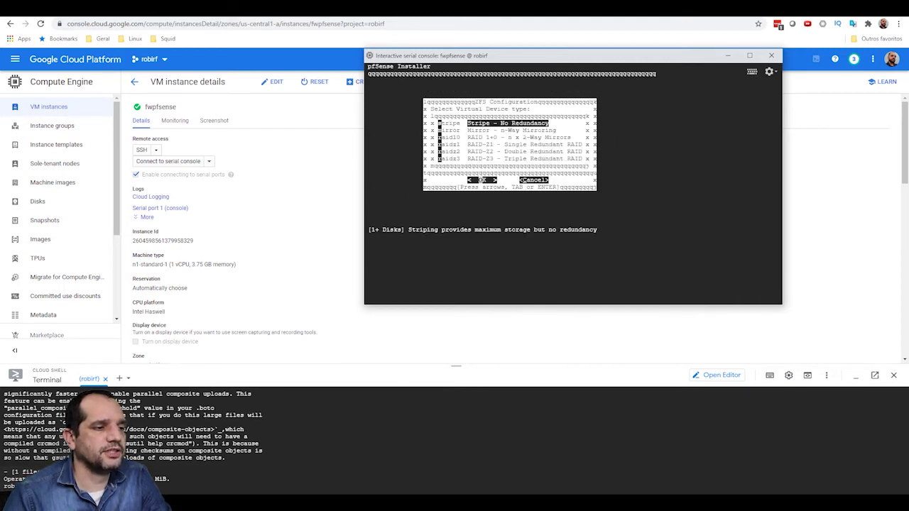
key("Return")
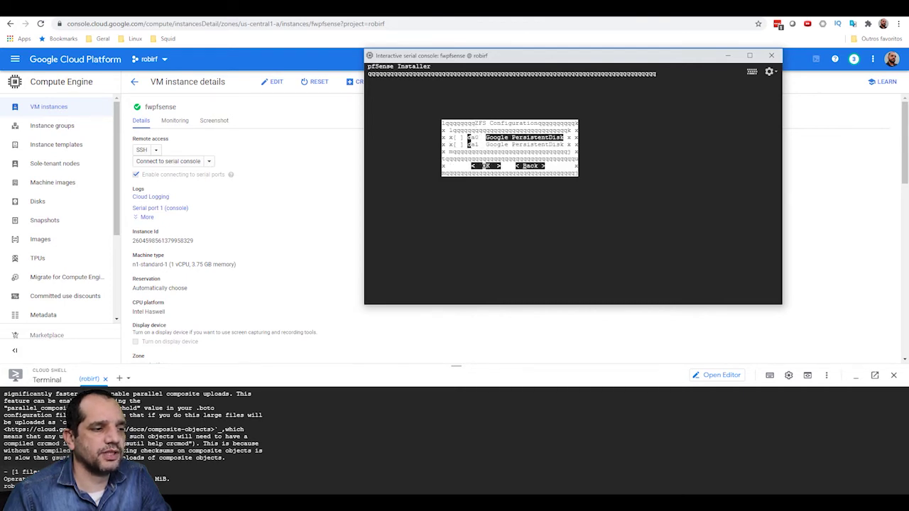
Select only disk da1 for the ZFS pool and confirm destroying its contents to run the installation.
key("Tab")
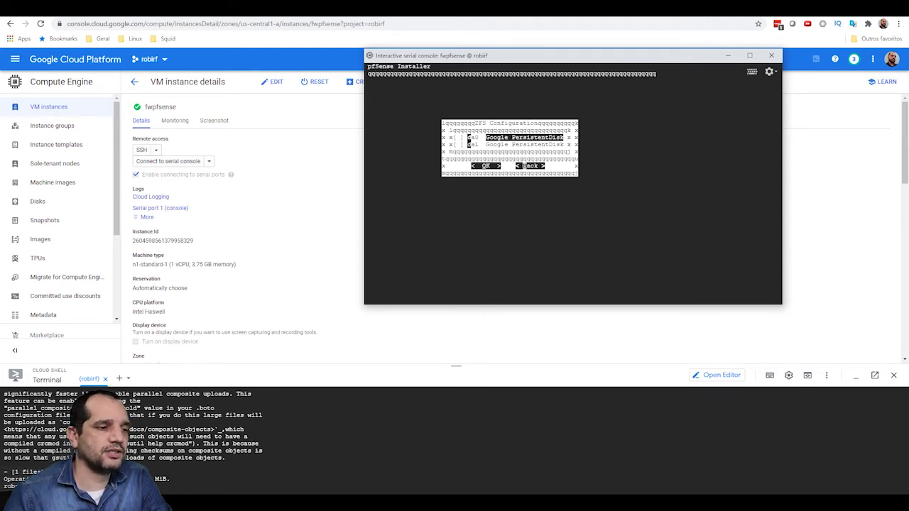
key("Down")
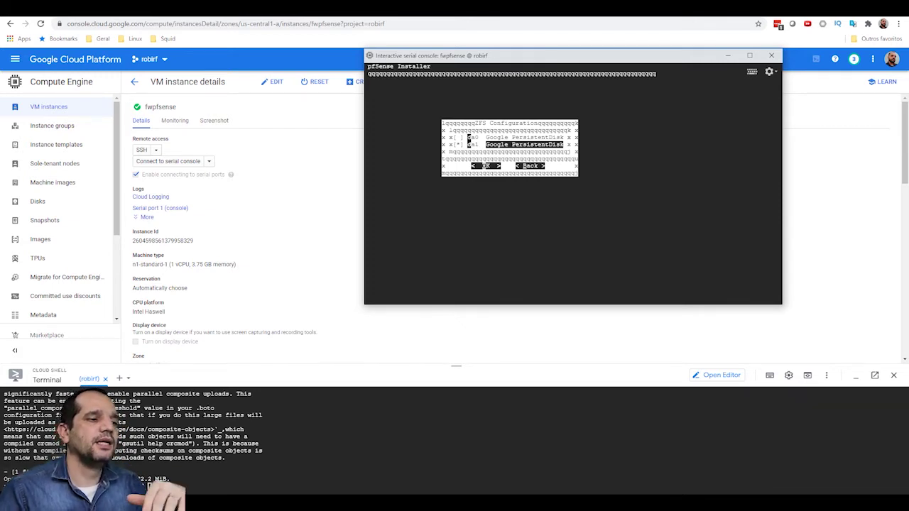
key("Return")
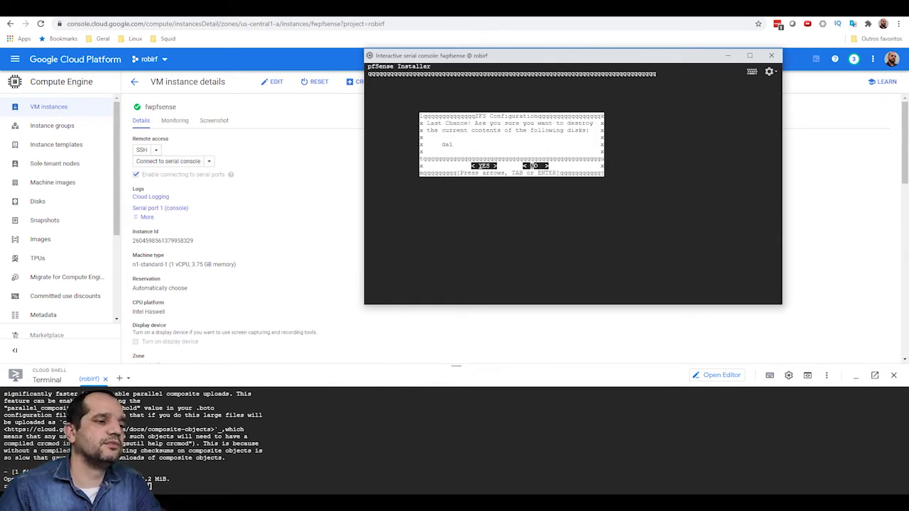
key("Return")
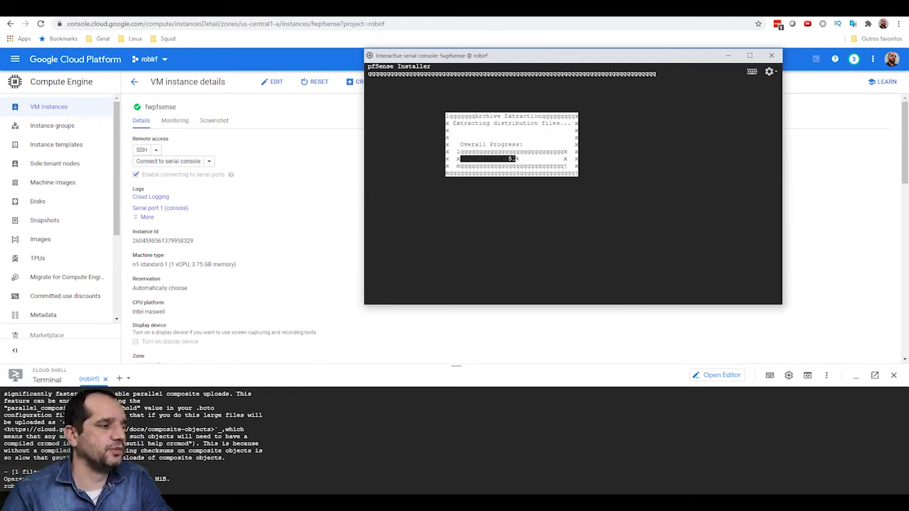
Review the project's VPC networks and firewall rules.
left_click(15, 59)
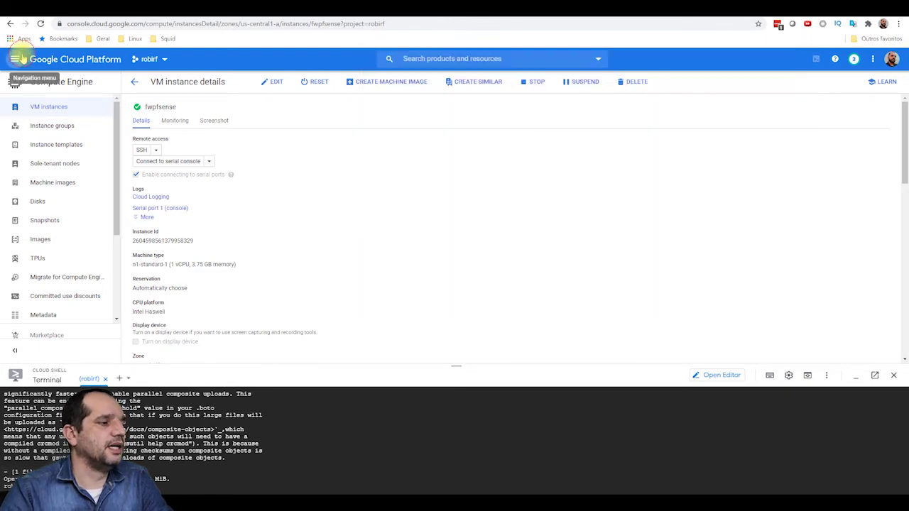
mouse_move(95, 121)
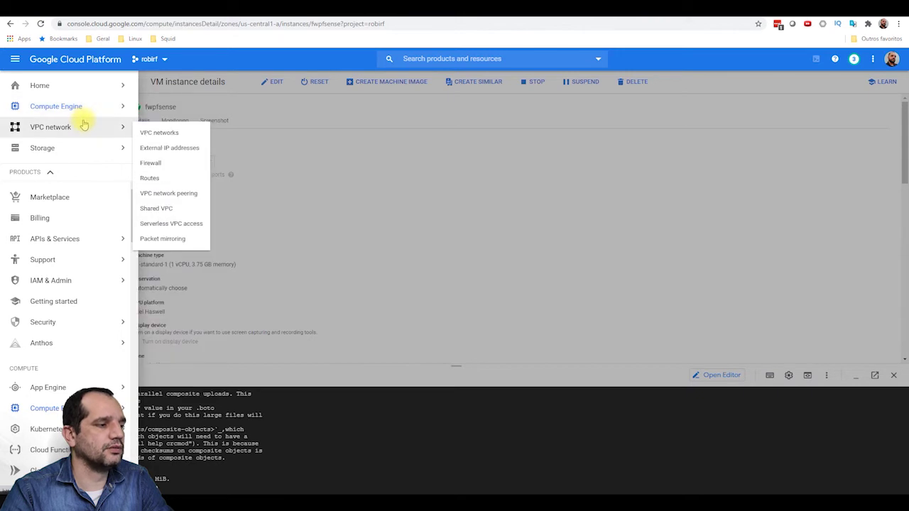
left_click(165, 133)
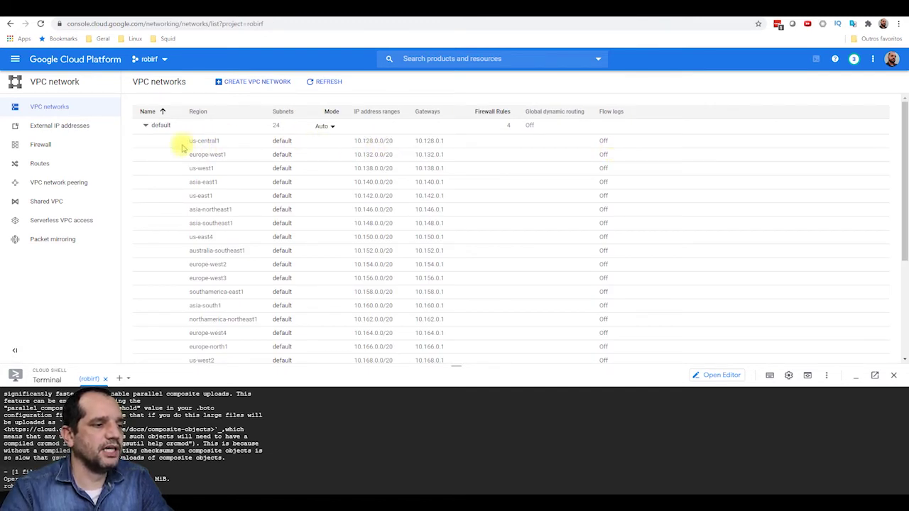
scroll(213, 145, "down", 5)
scroll(223, 144, "up", 5)
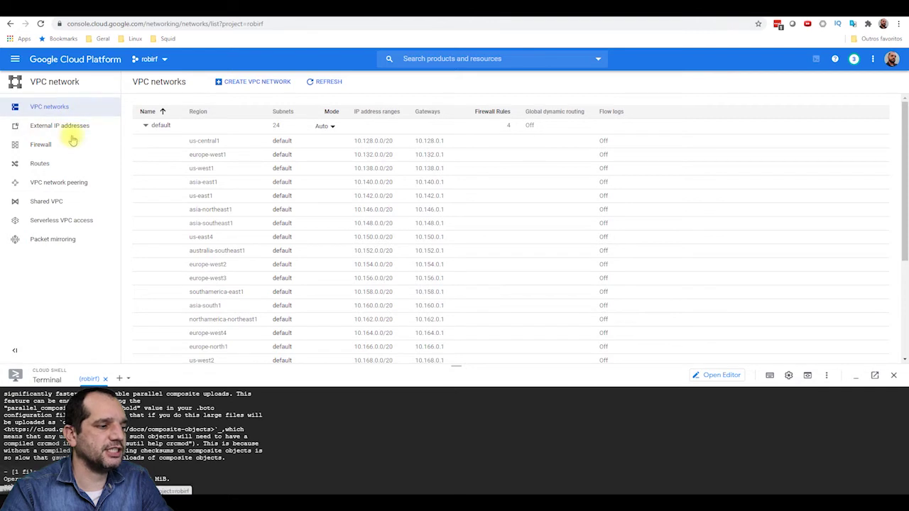
left_click(39, 144)
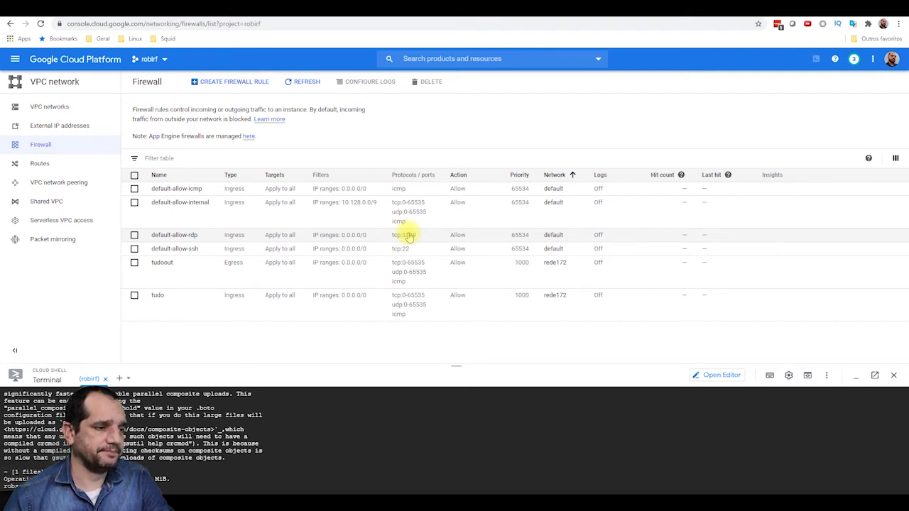
Back in the serial console, decline manual configuration, choose the shell instead of rebooting, and run halt -p.
key("alt+Tab")
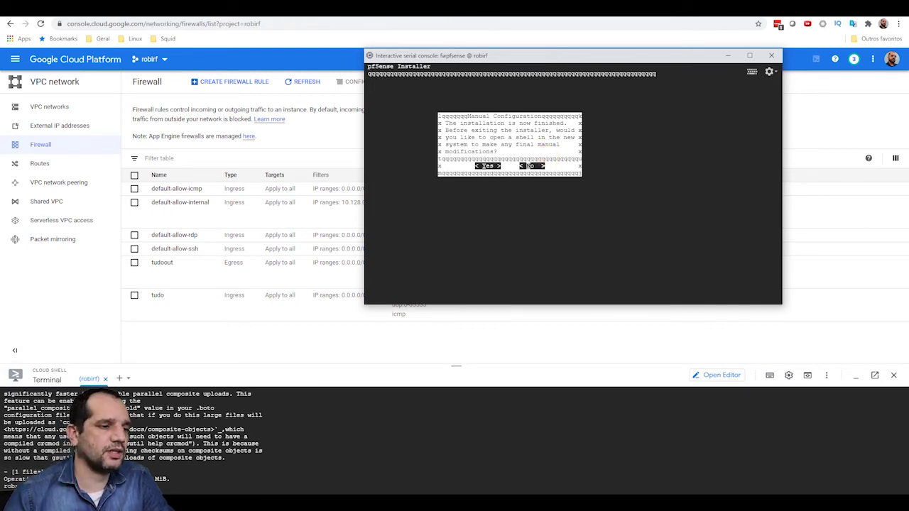
left_click(530, 165)
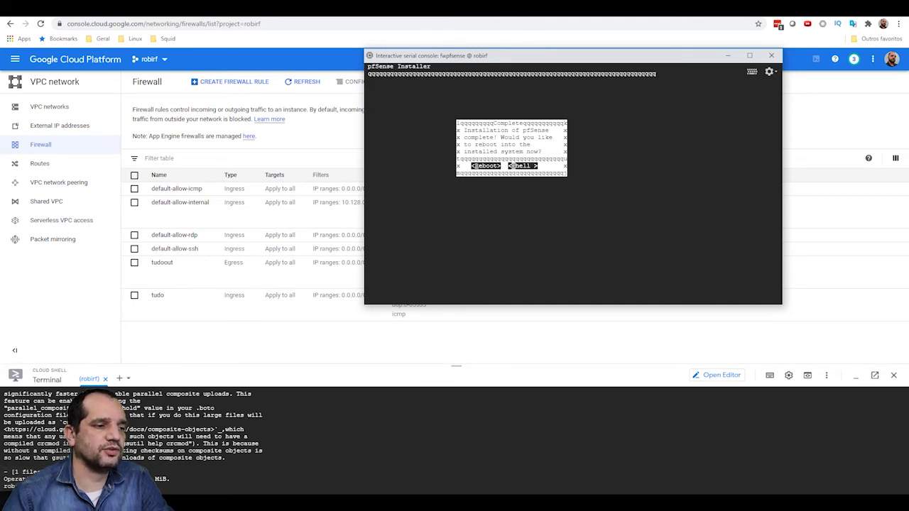
left_click(511, 166)
type("h")
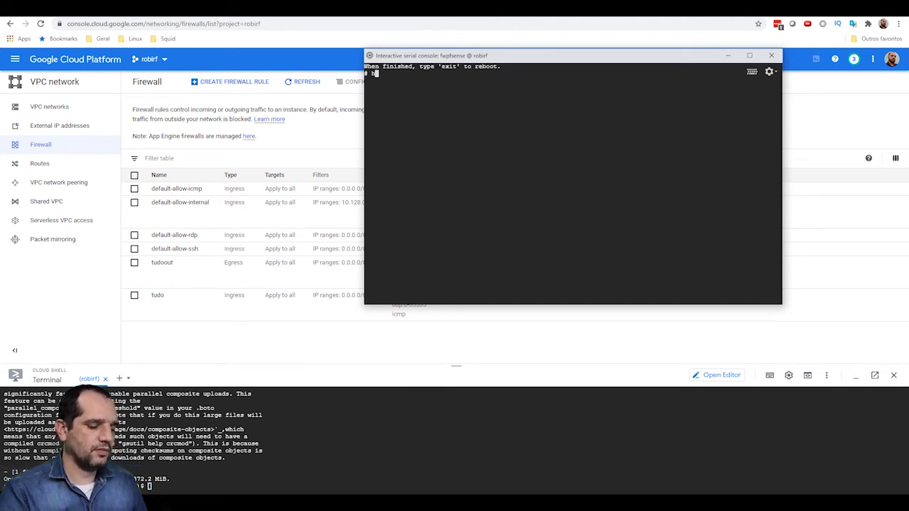
type("alt -p")
key("Return")
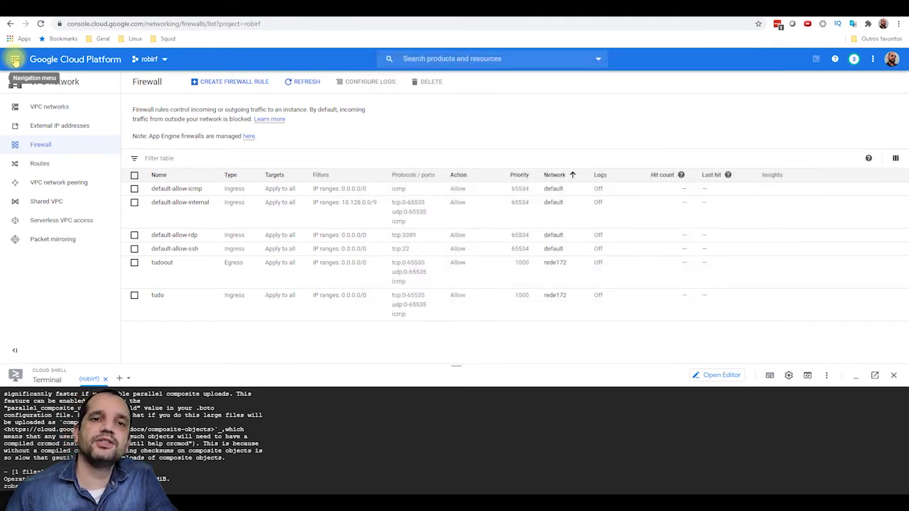
Return to the Compute Engine VM instances list to check the fwpfsense instance.
left_click(14, 60)
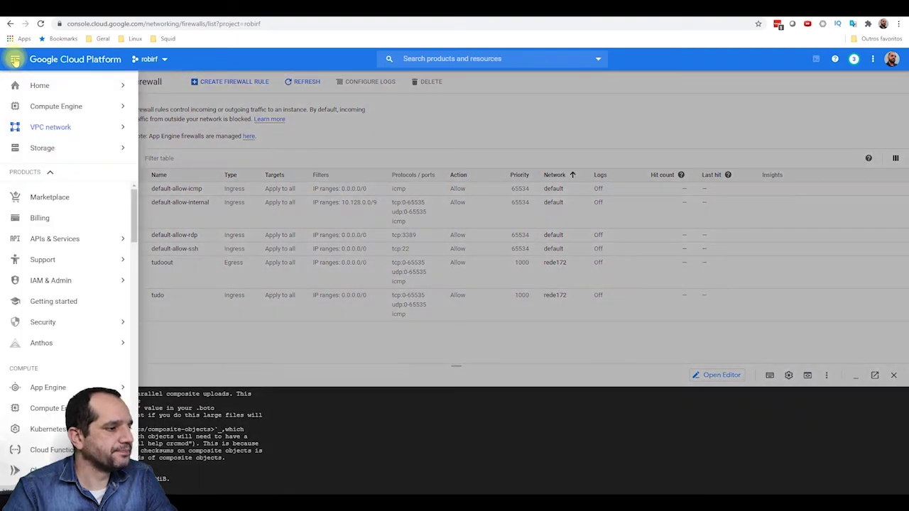
left_click(55, 106)
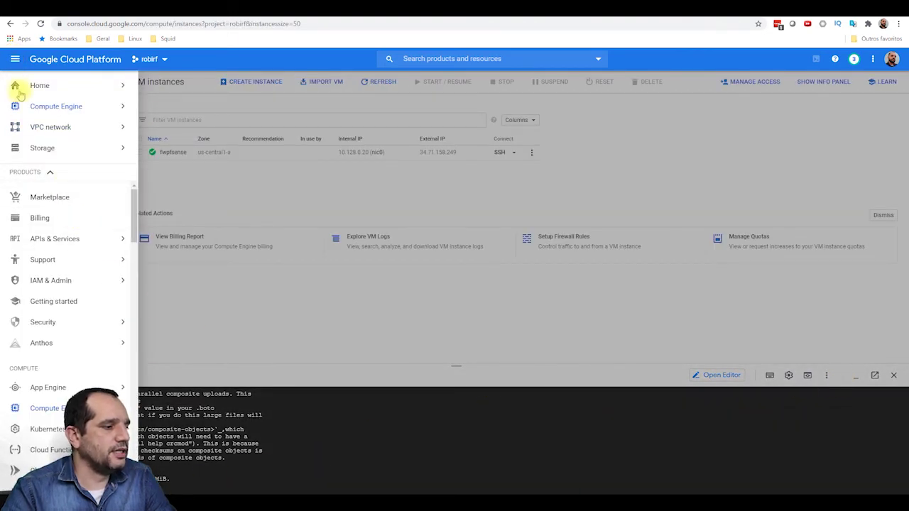
mouse_move(63, 114)
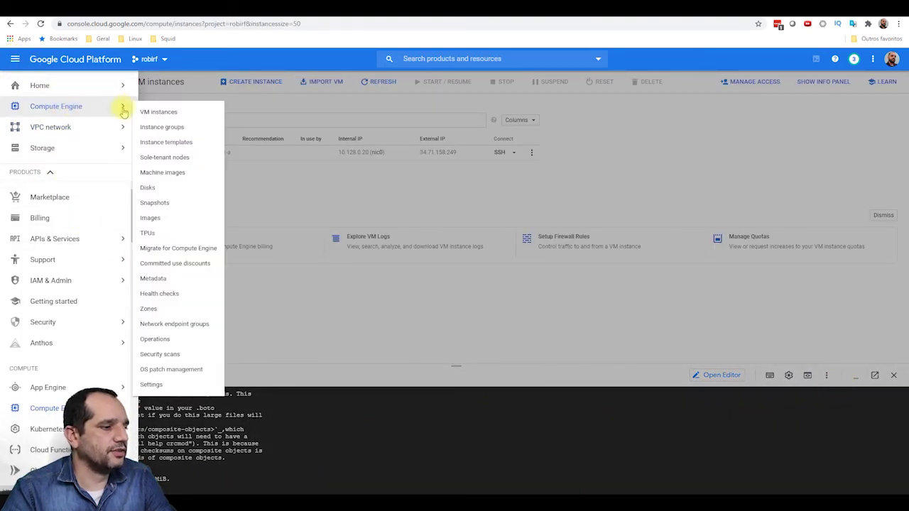
left_click(155, 113)
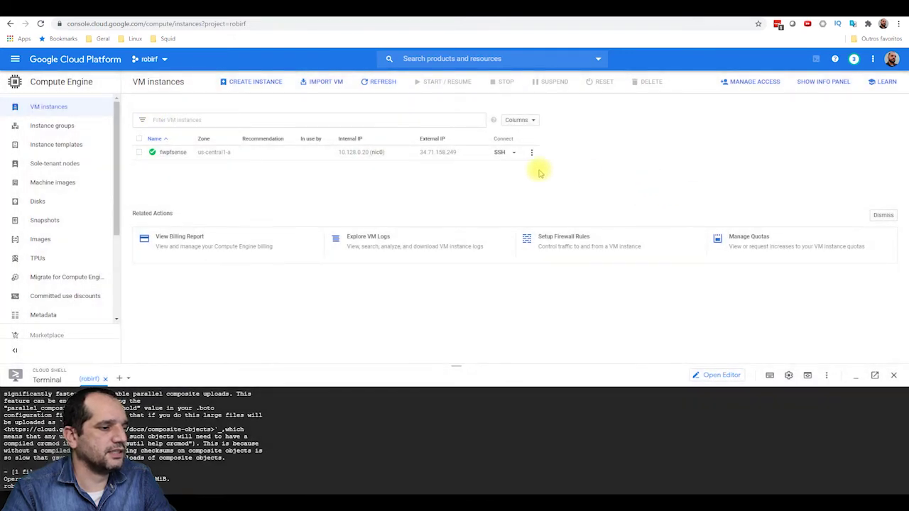
Stop the fwpfsense instance and check the boot and additional disks in its details.
left_click(140, 152)
left_click(506, 82)
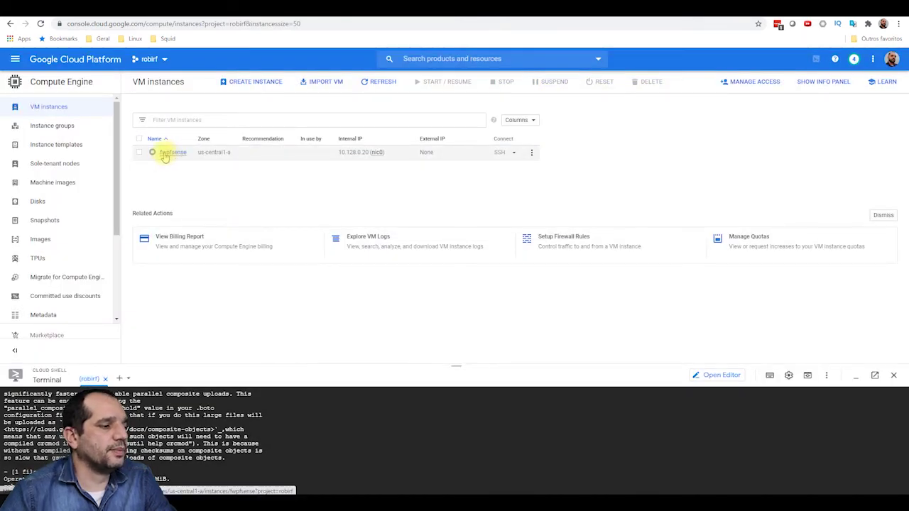
left_click(170, 152)
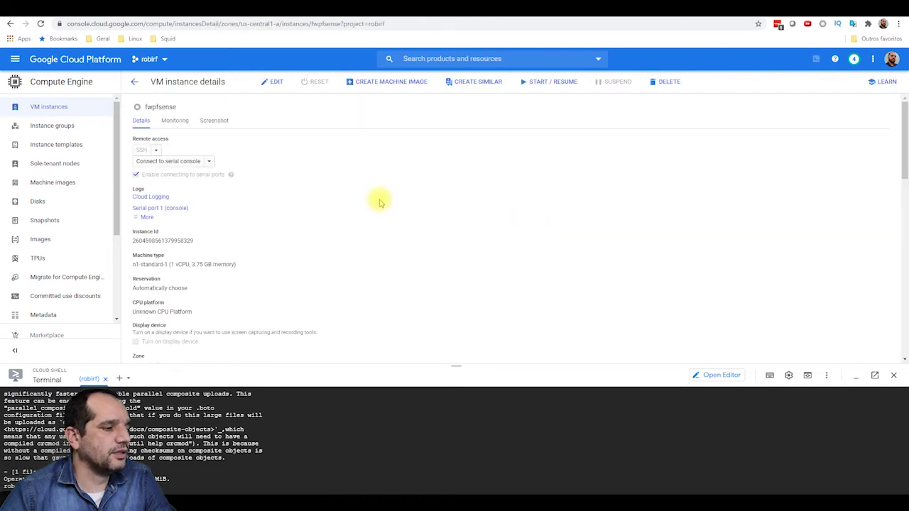
scroll(378, 202, "down", 8)
scroll(379, 202, "down", 3)
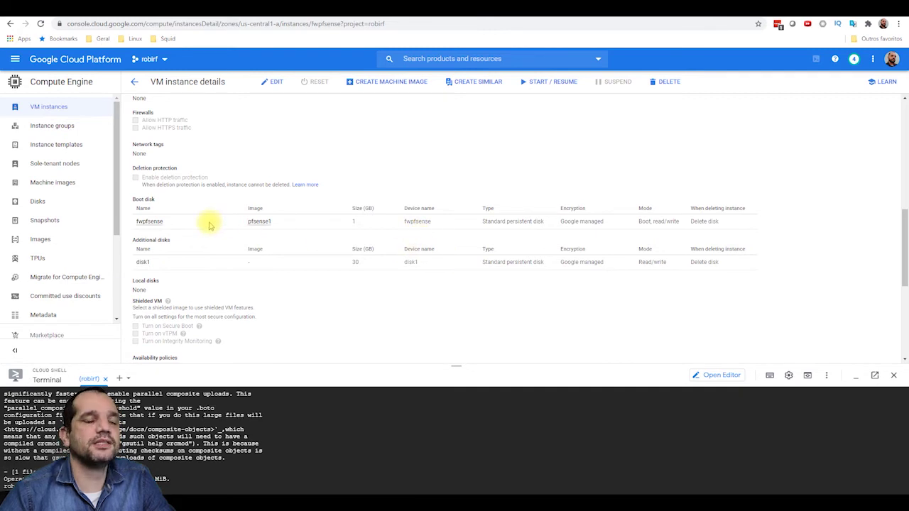
Start a new Compute Engine snapshot and name it discobasepfsense.
left_click(57, 221)
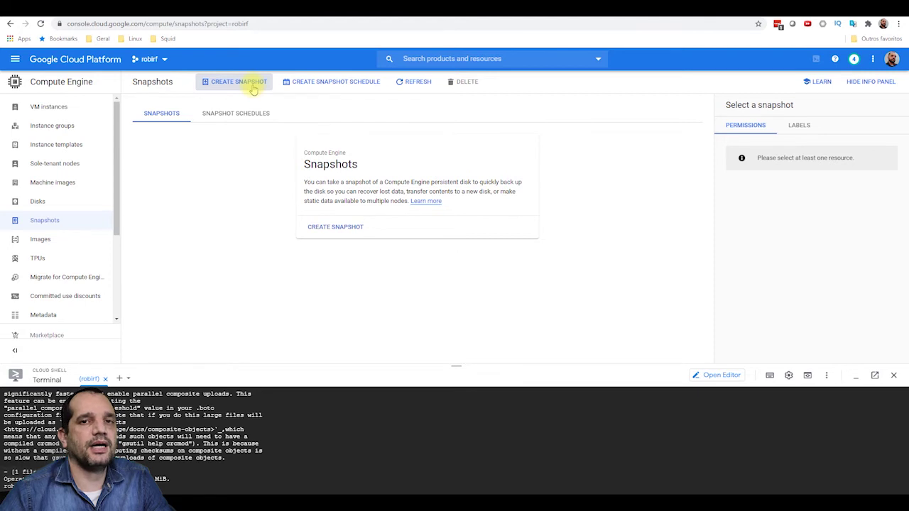
left_click(254, 86)
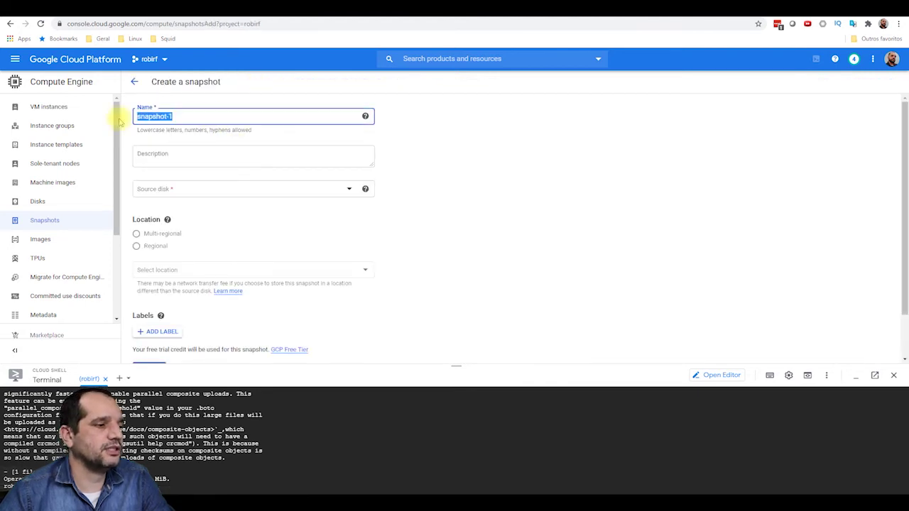
type("maquinabasepfse")
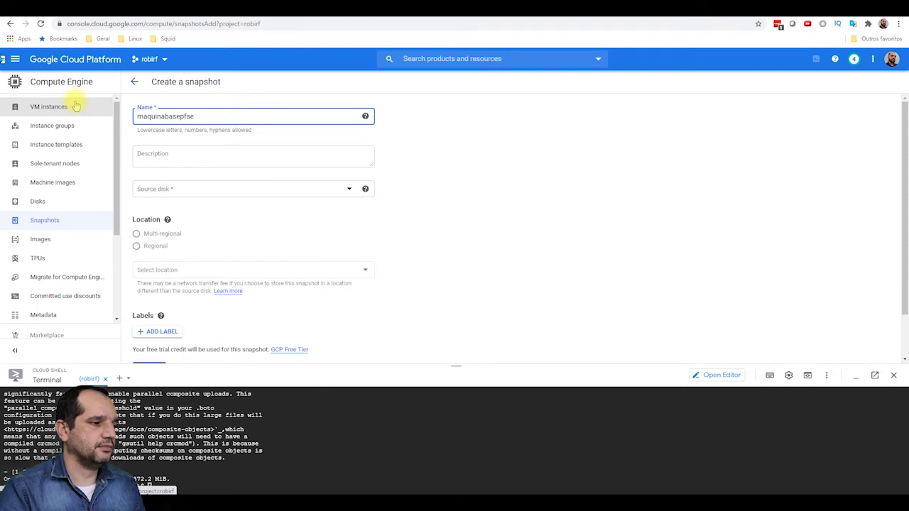
type("nse")
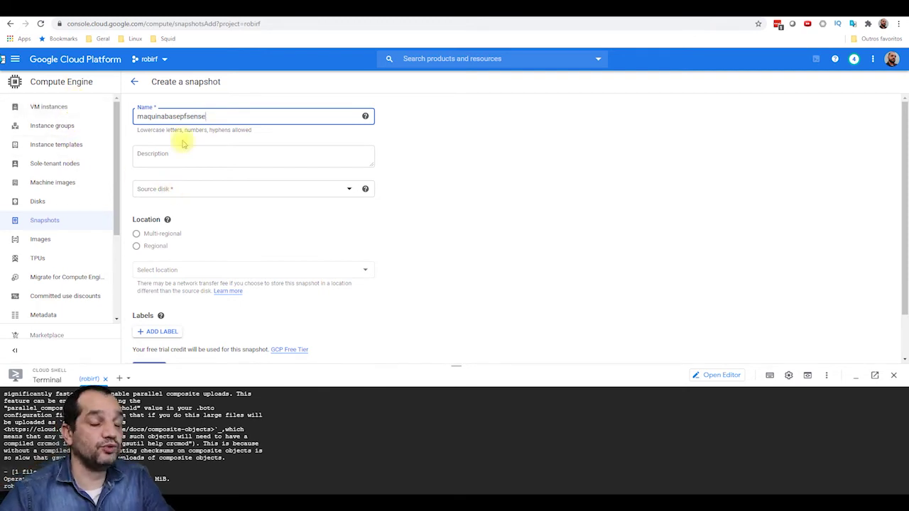
left_click_drag(165, 116, 106, 112)
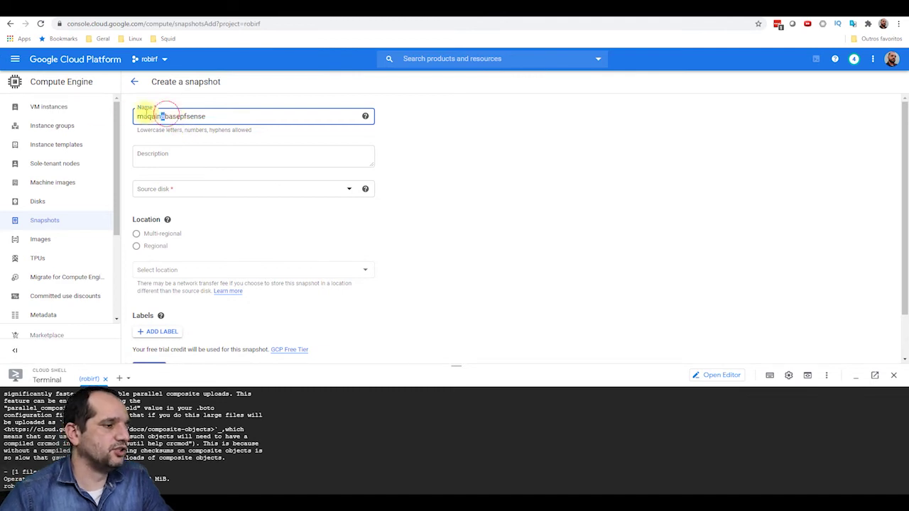
type("disco")
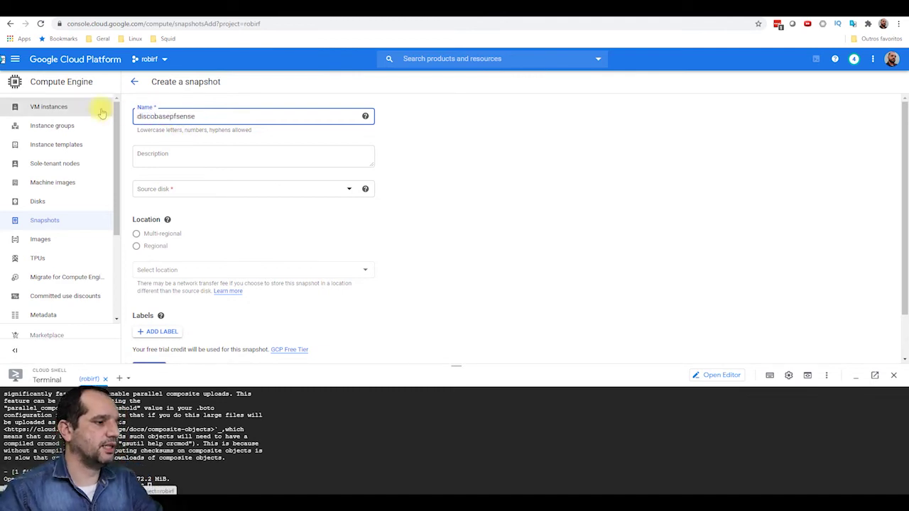
Choose disk1 as the snapshot's source disk and create the snapshot.
left_click(192, 188)
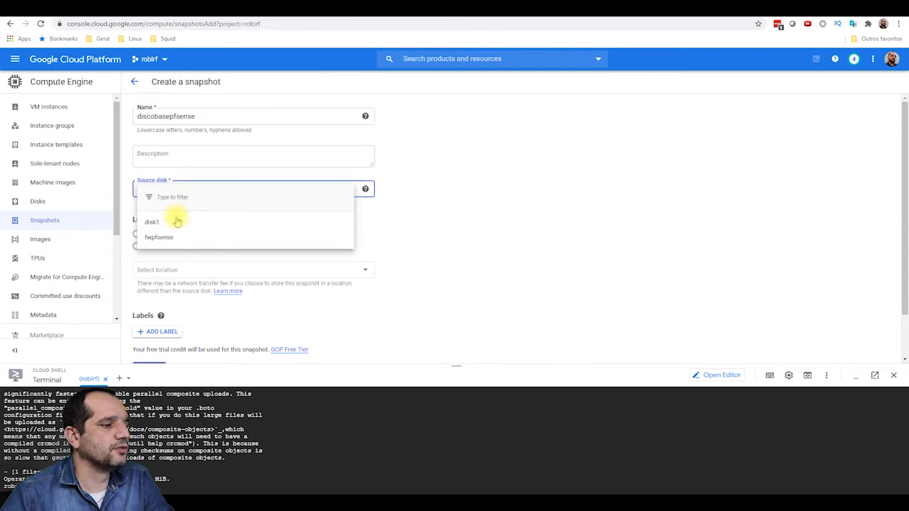
left_click(178, 222)
scroll(334, 254, "down", 3)
left_click(144, 321)
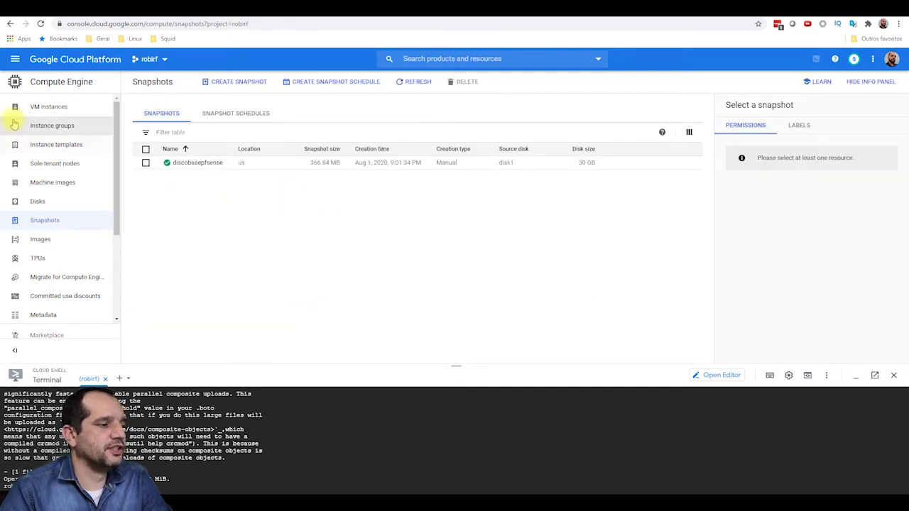
Delete the fwpfsense VM instance along with its boot disk.
left_click(49, 106)
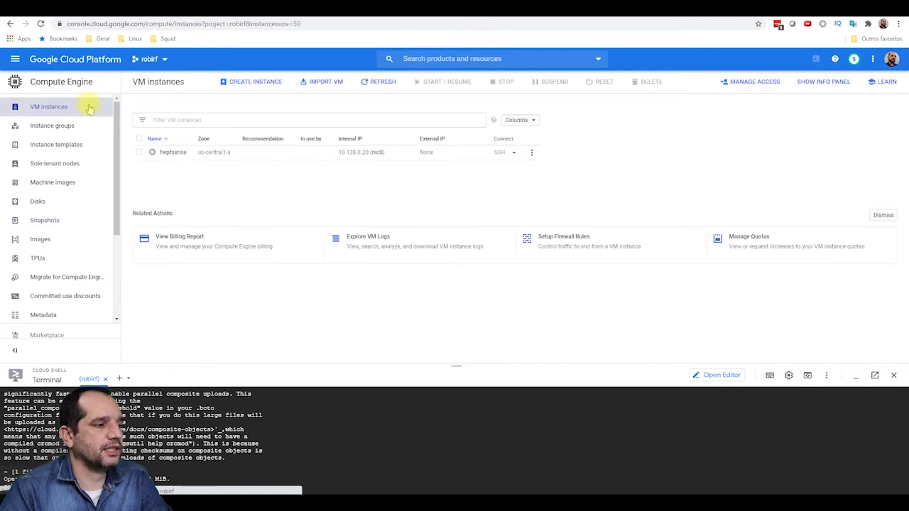
left_click(139, 152)
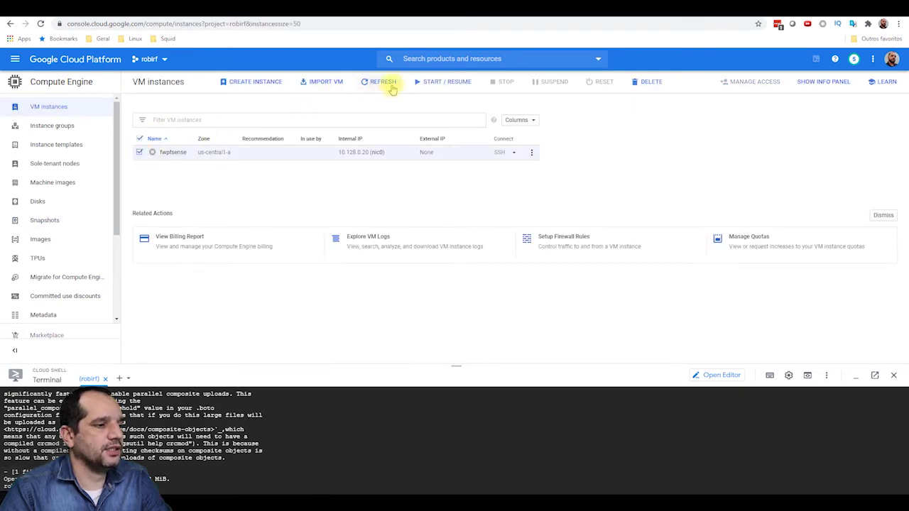
left_click(646, 83)
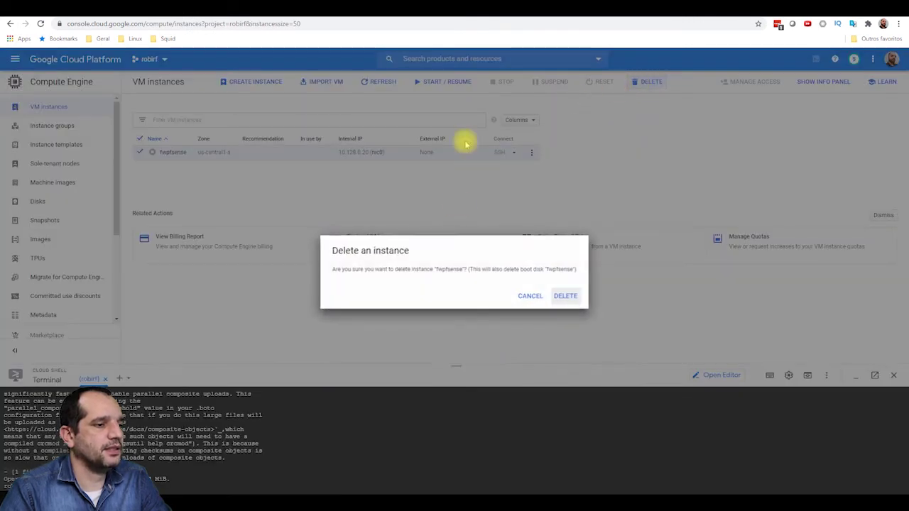
left_click(566, 296)
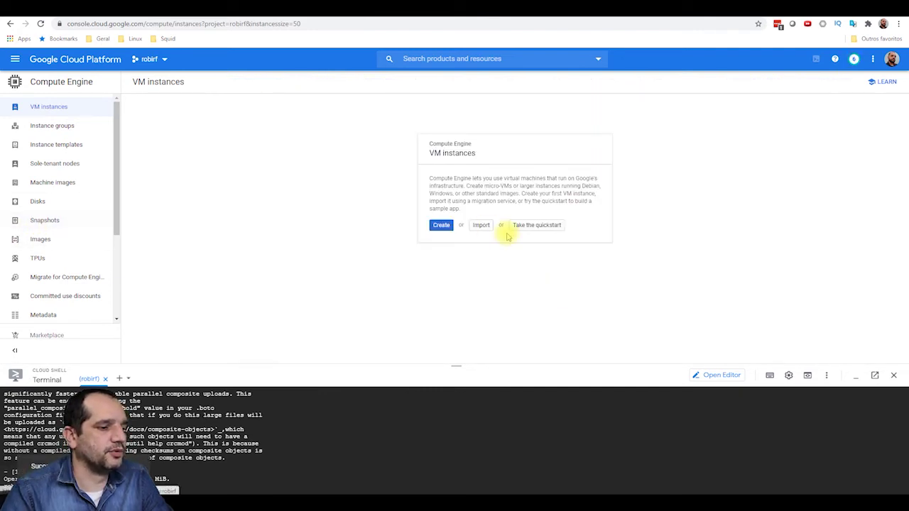
Start a new VM instance from the discobasepfsense snapshot and name it meufirewall.
left_click(44, 220)
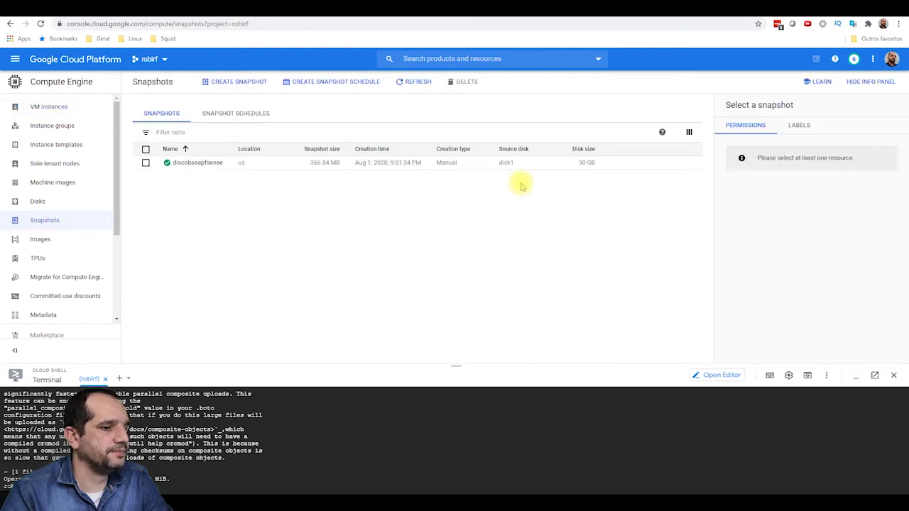
left_click(463, 165)
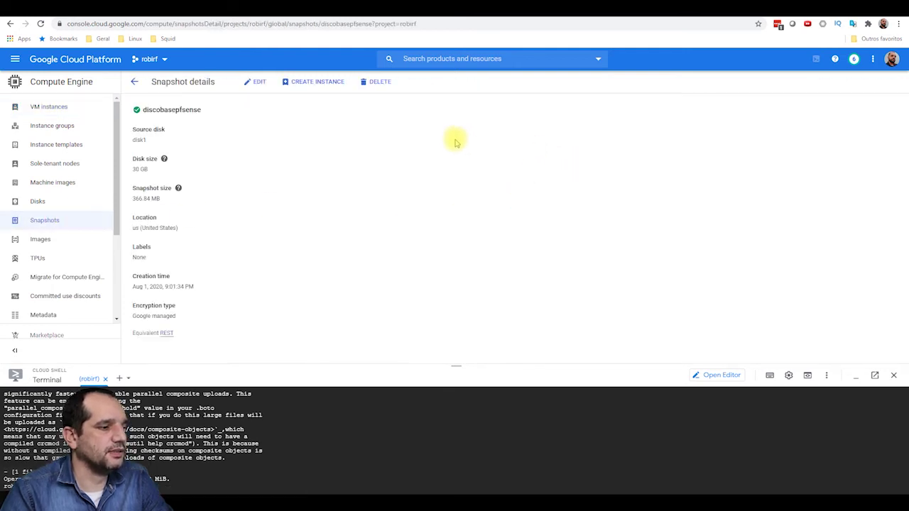
left_click(324, 81)
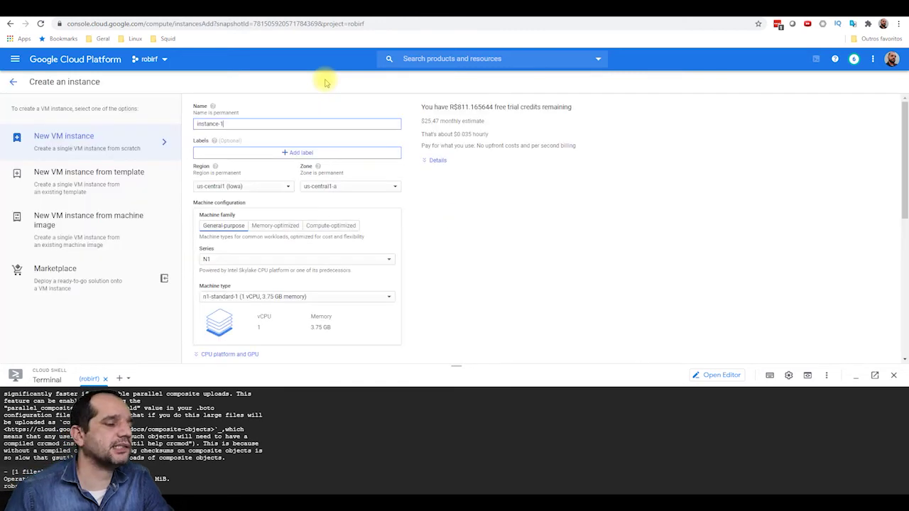
key("ctrl+a")
key("BackSpace")
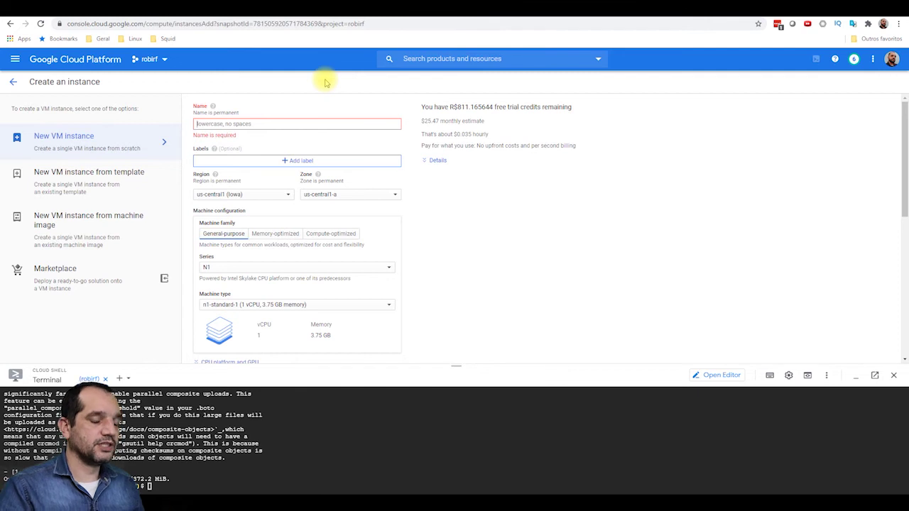
type("meu")
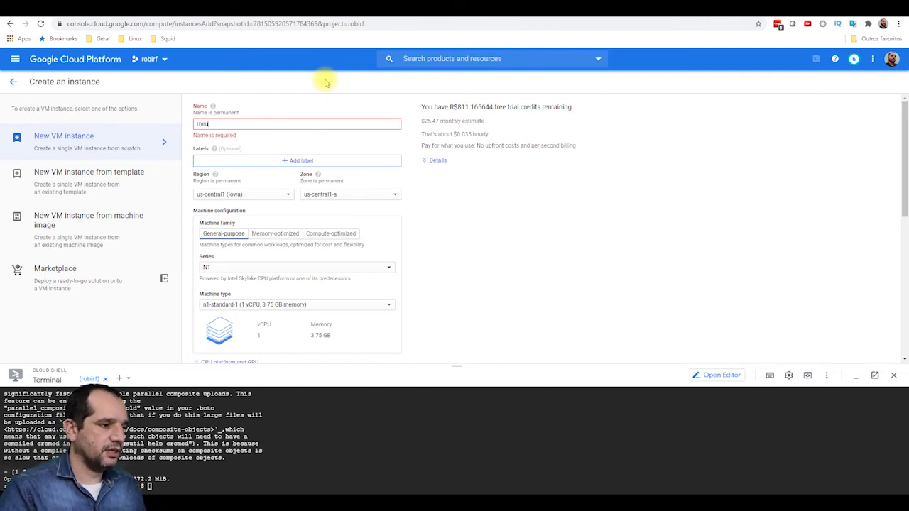
type("firewall")
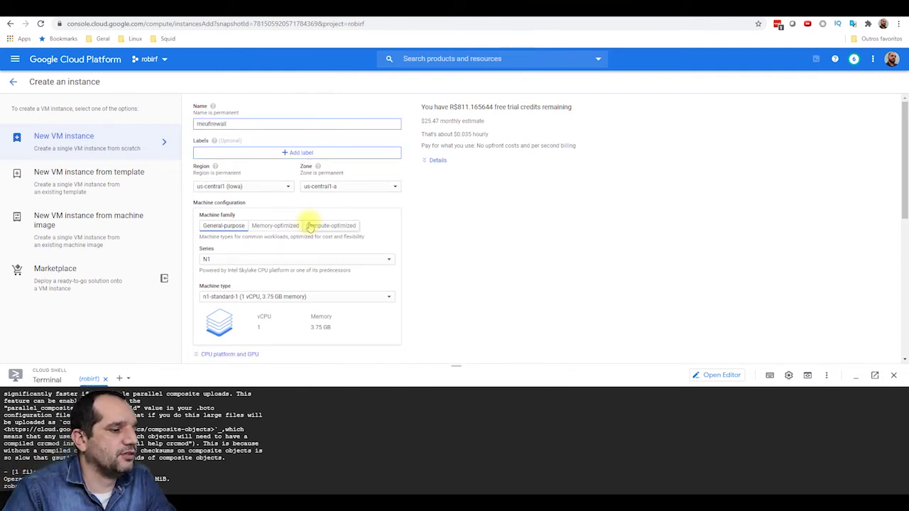
Check the instance's boot disk and networking options, keep the default network interface, and create the instance.
scroll(310, 223, "down", 1)
scroll(374, 211, "down", 2)
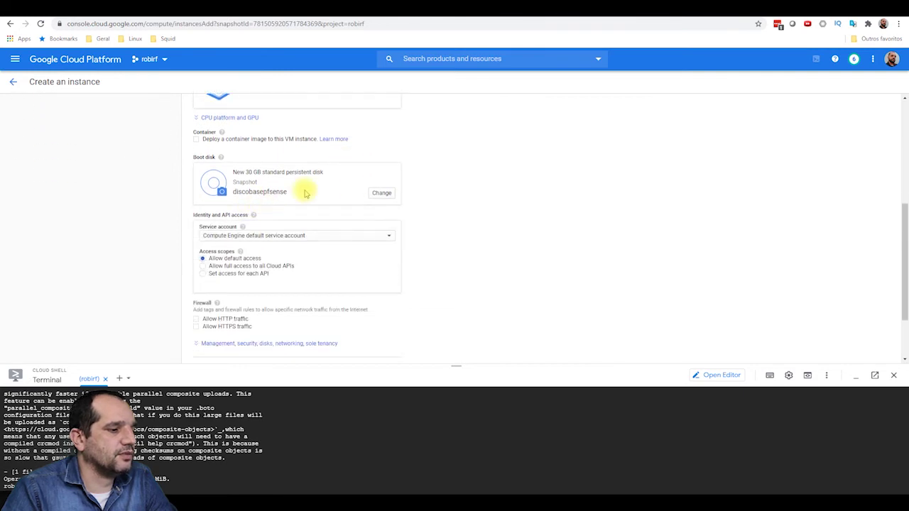
scroll(290, 219, "down", 1)
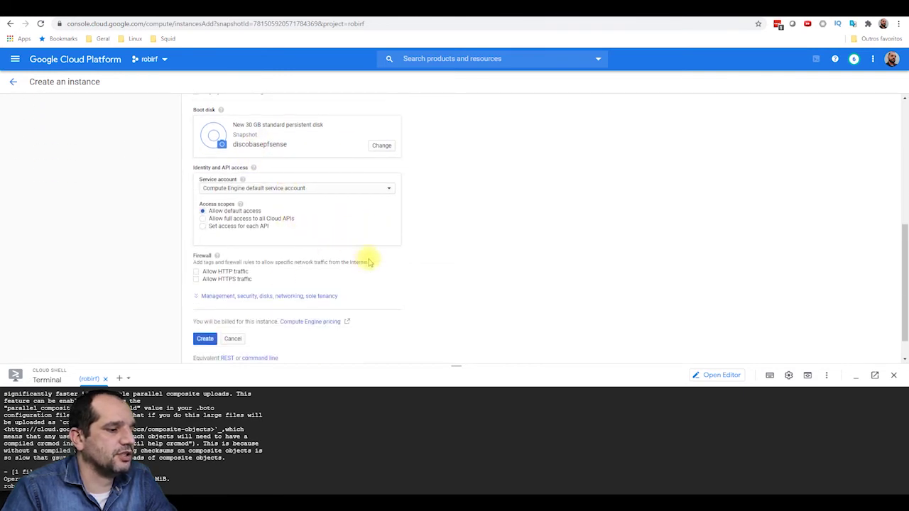
scroll(365, 258, "down", 1)
left_click(277, 264)
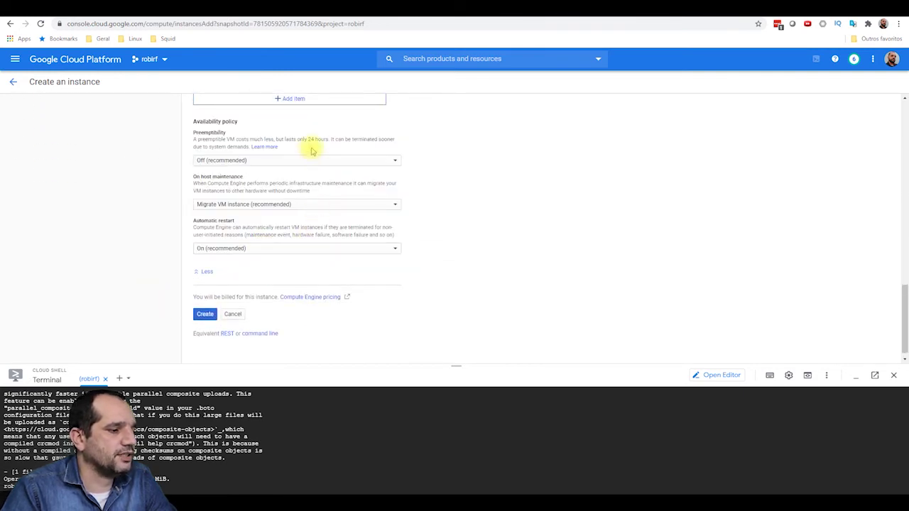
scroll(313, 152, "up", 2)
scroll(346, 196, "up", 3)
left_click(309, 187)
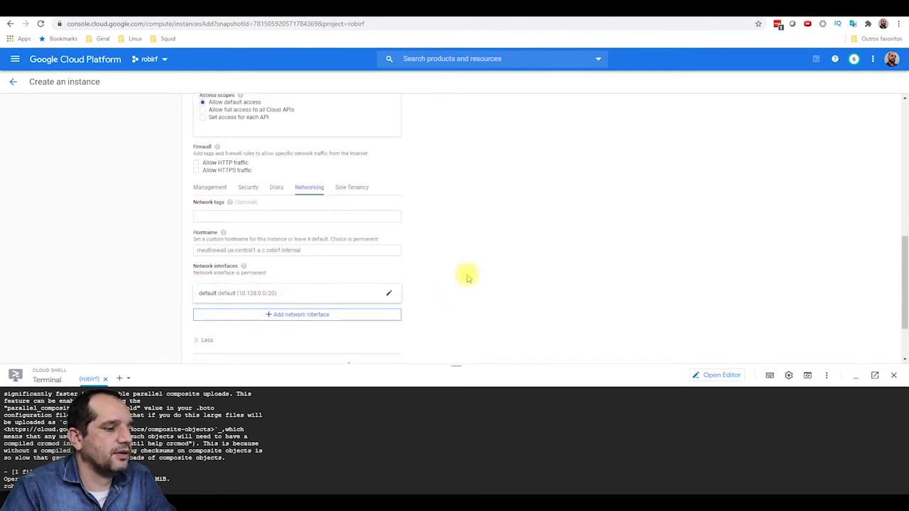
scroll(462, 274, "down", 2)
left_click(203, 306)
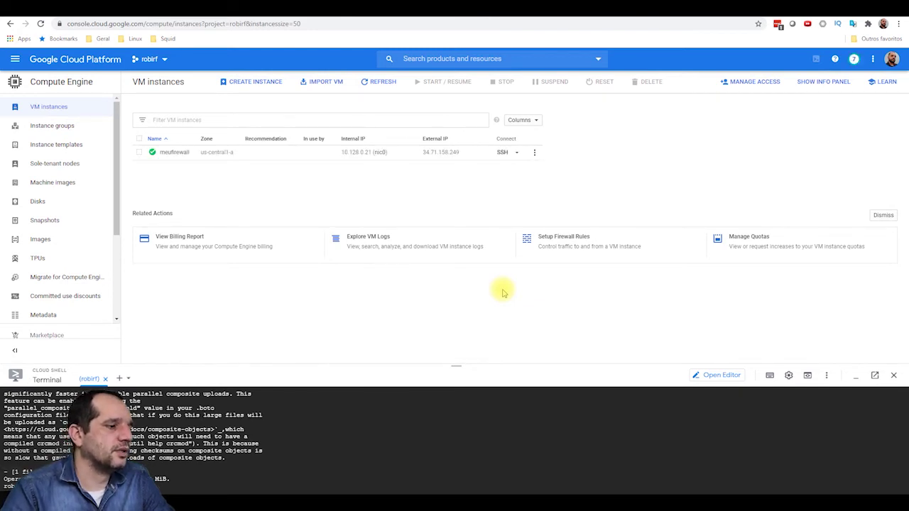
Edit the meufirewall instance to enable connecting to serial ports, save it, and review its details.
left_click(180, 153)
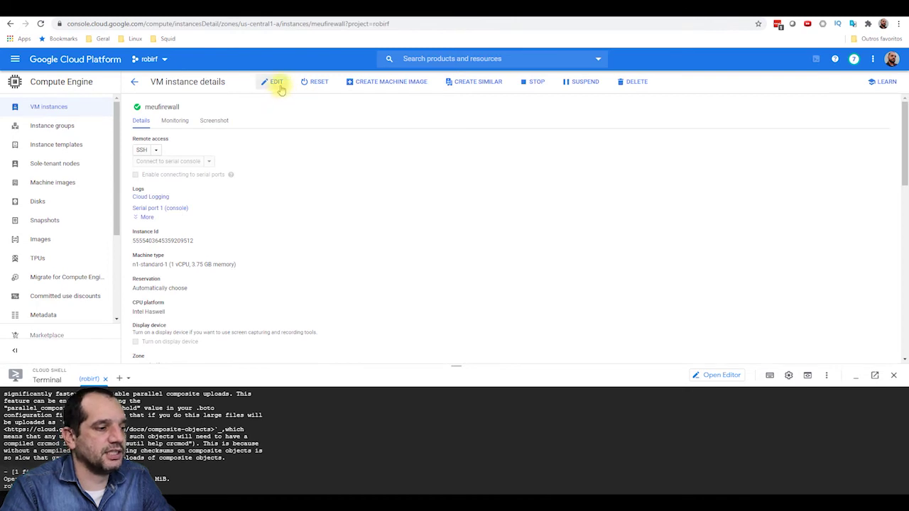
left_click(278, 84)
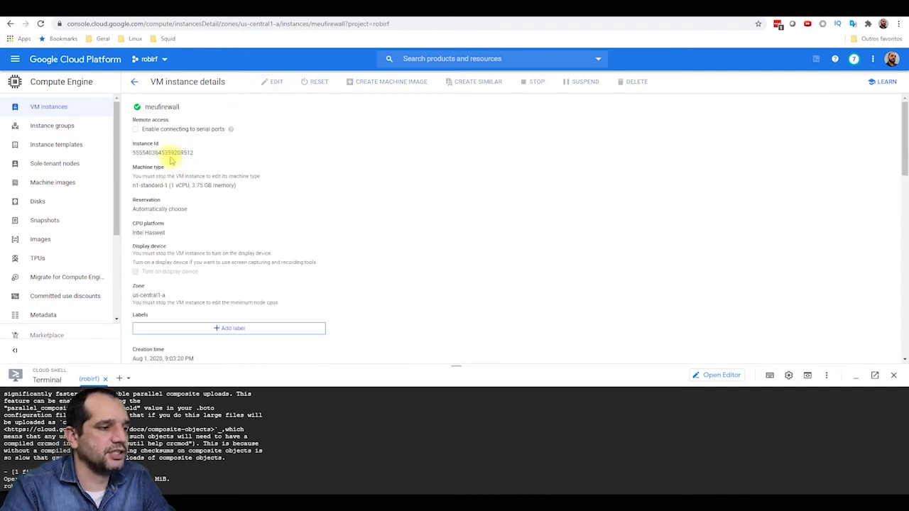
scroll(199, 166, "down", 15)
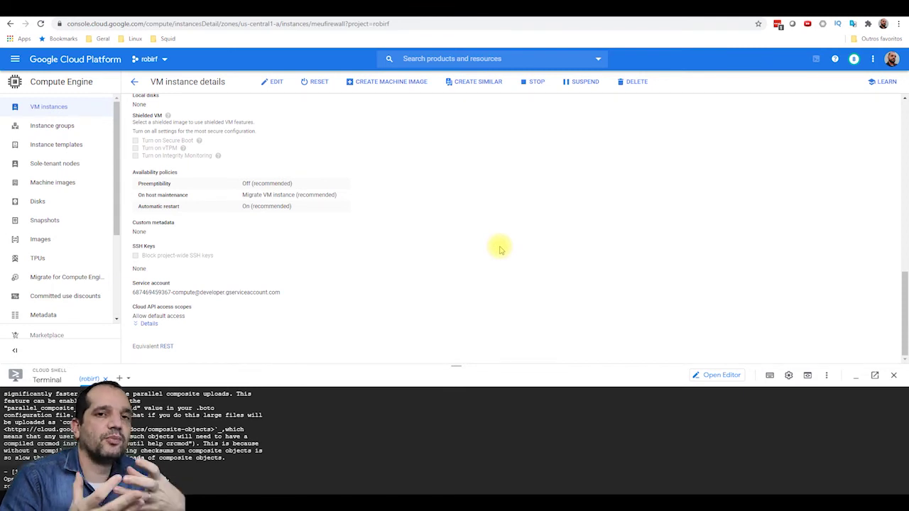
scroll(404, 240, "up", 15)
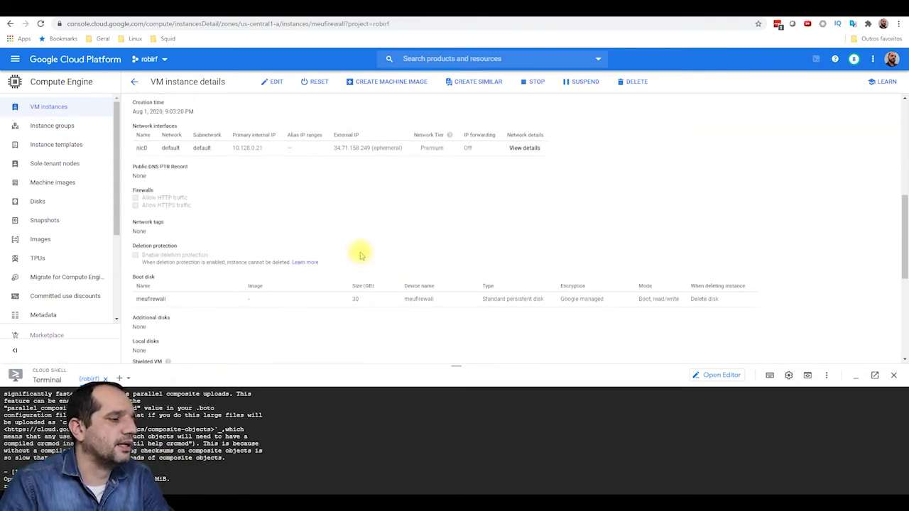
Over the serial console, decline VLAN setup, assign vtnet0 as the WAN interface with no LAN, and confirm the assignment.
left_click(182, 161)
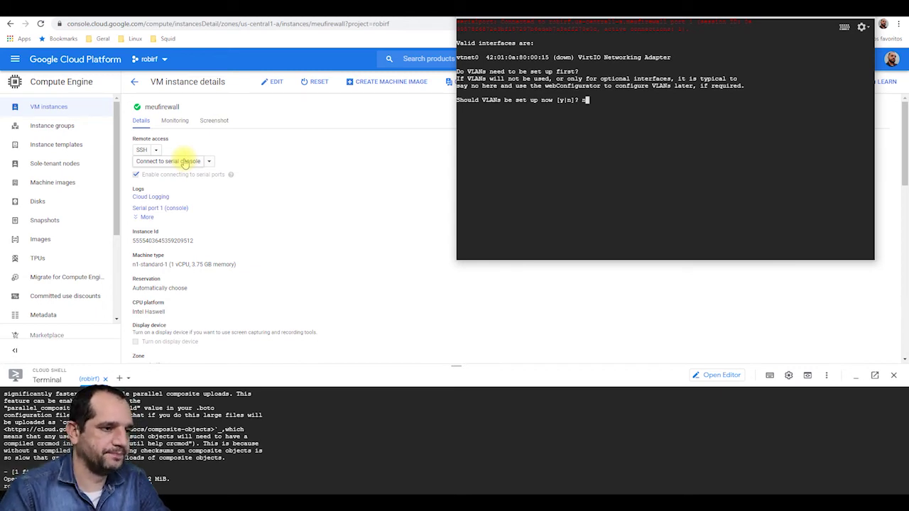
key("Return")
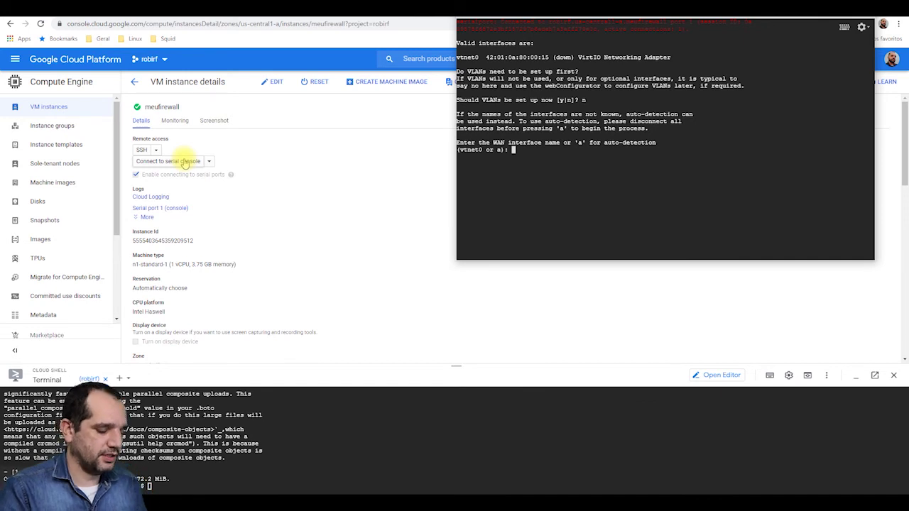
type("vtnet0")
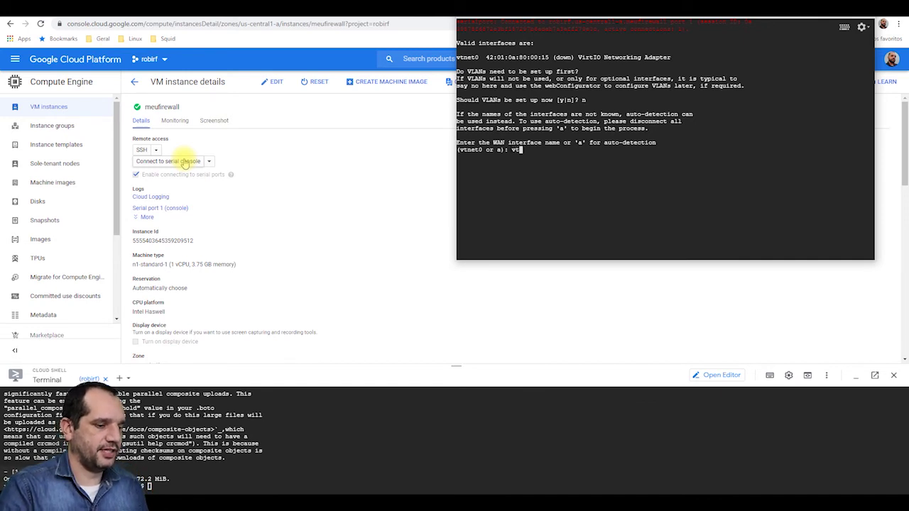
key("Return")
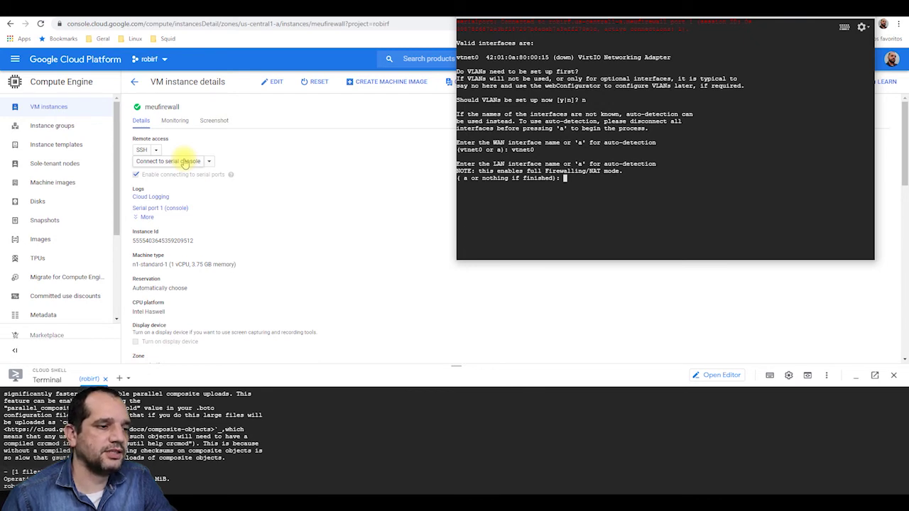
key("Return")
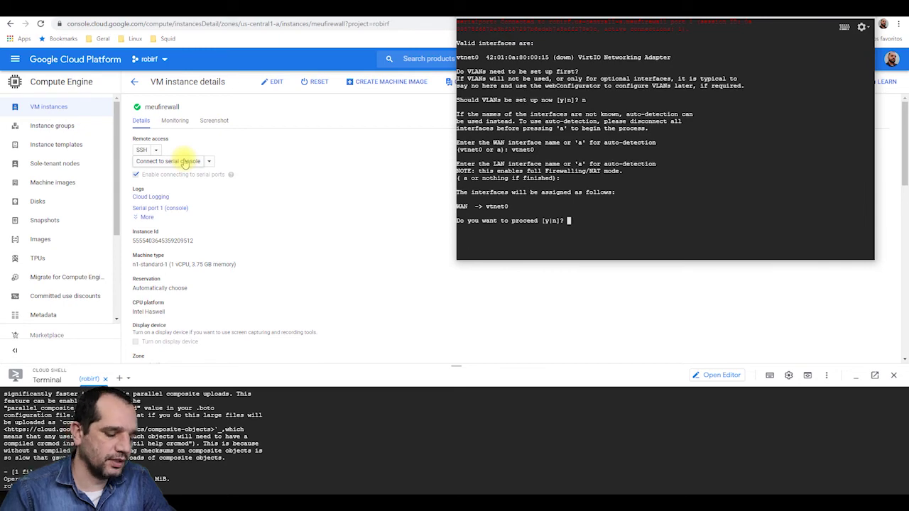
type("y")
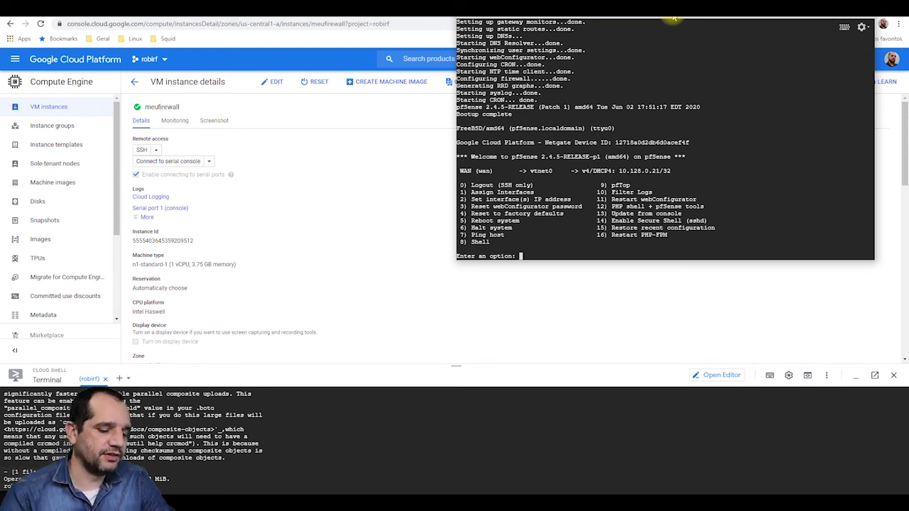
Choose option 8 in the pfSense console to open the shell.
type("8")
key("Return")
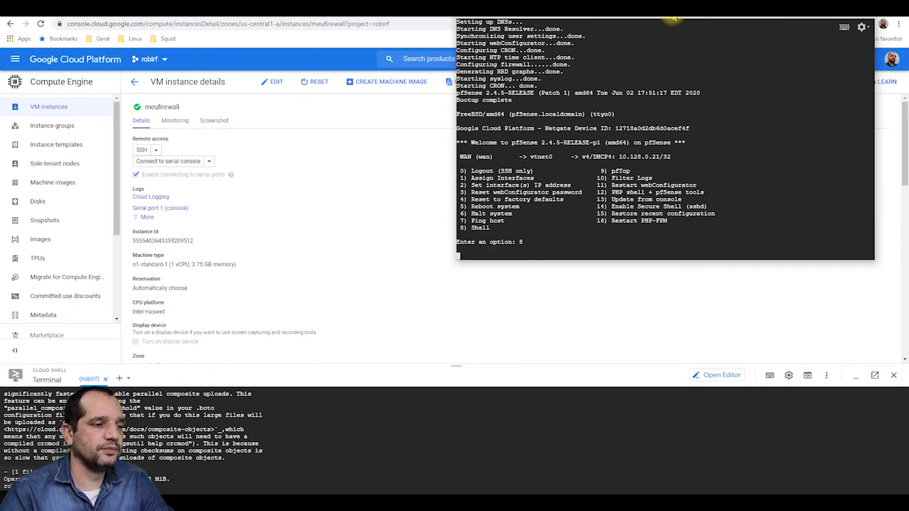